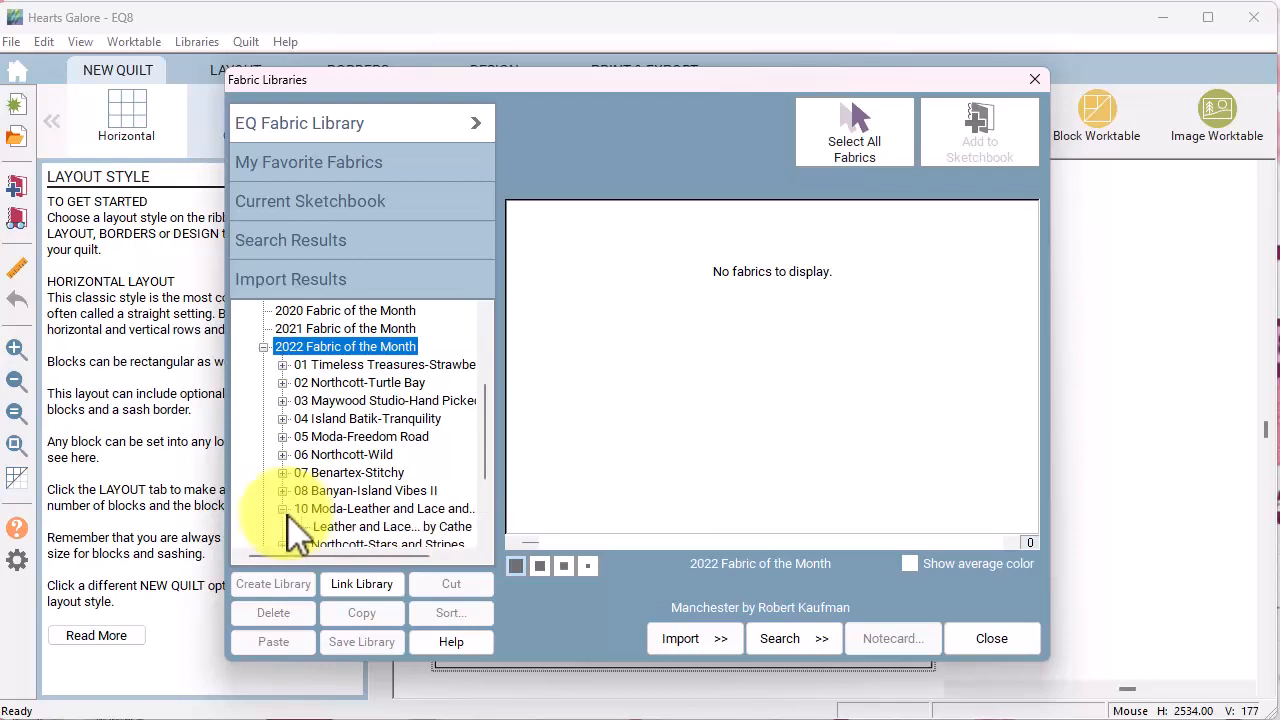
Step: Add all Moda Leather and Lace fabrics from the 2022 Fabric of the Month library to the Sketchbook
click(282, 508)
click(365, 526)
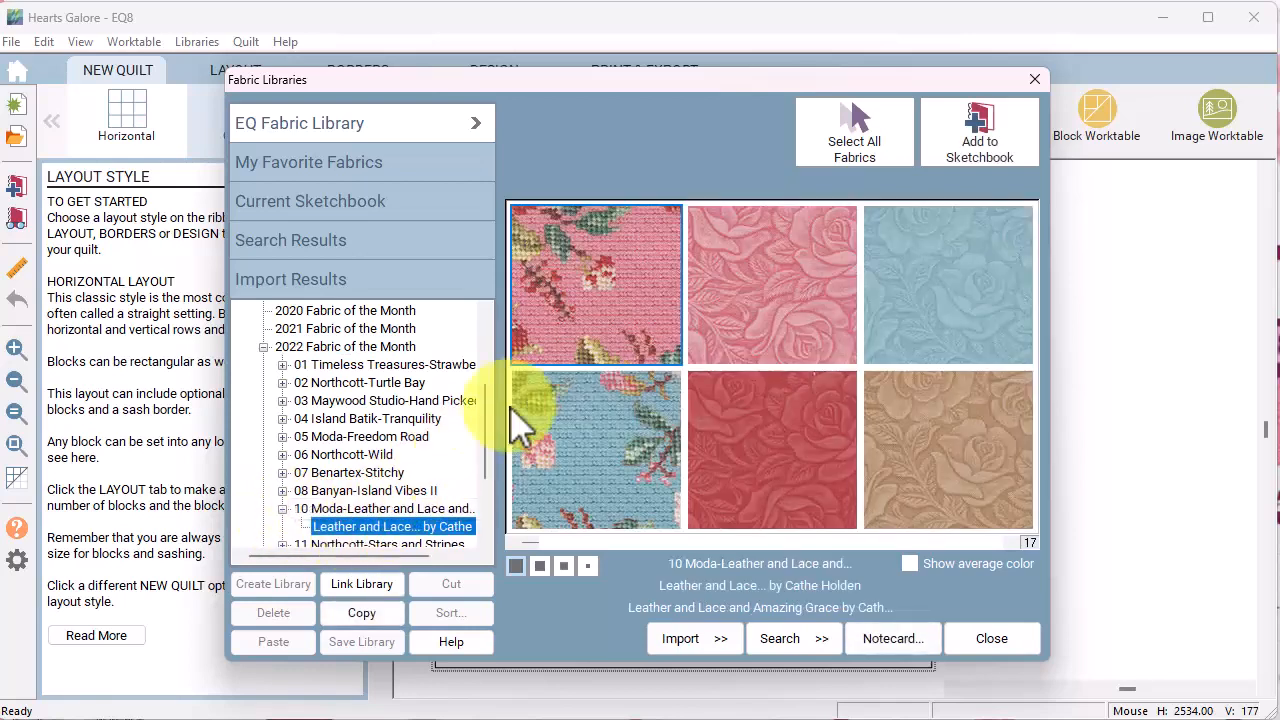
click(862, 132)
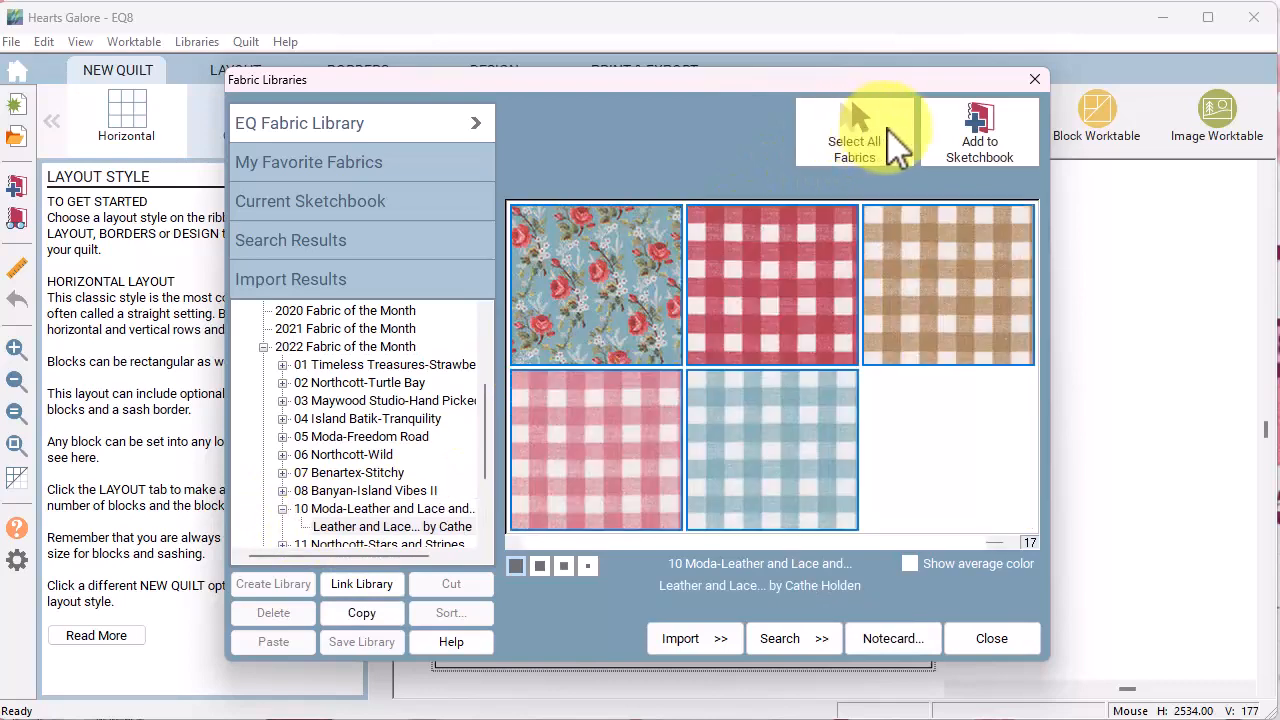
click(980, 125)
click(993, 641)
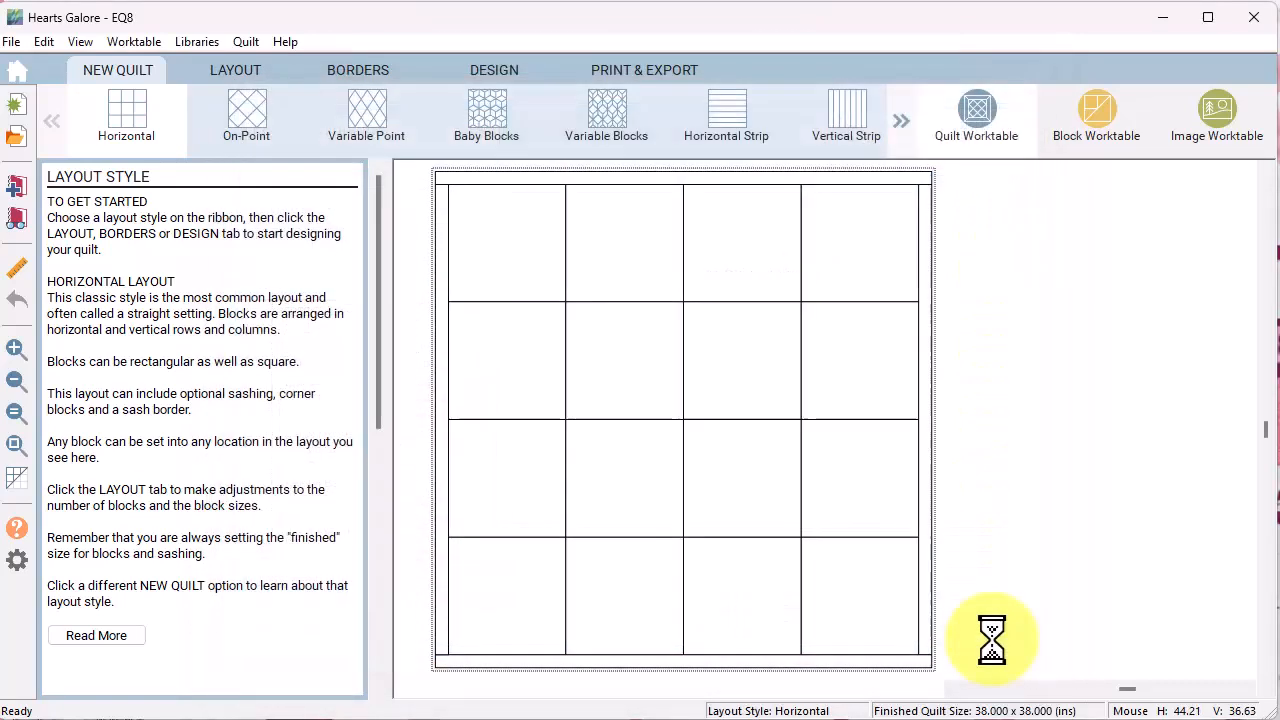
Step: Start a new pieced EasyDraw block sized 4 x 4 inches with 4 horizontal and 4 vertical snaps
click(1097, 128)
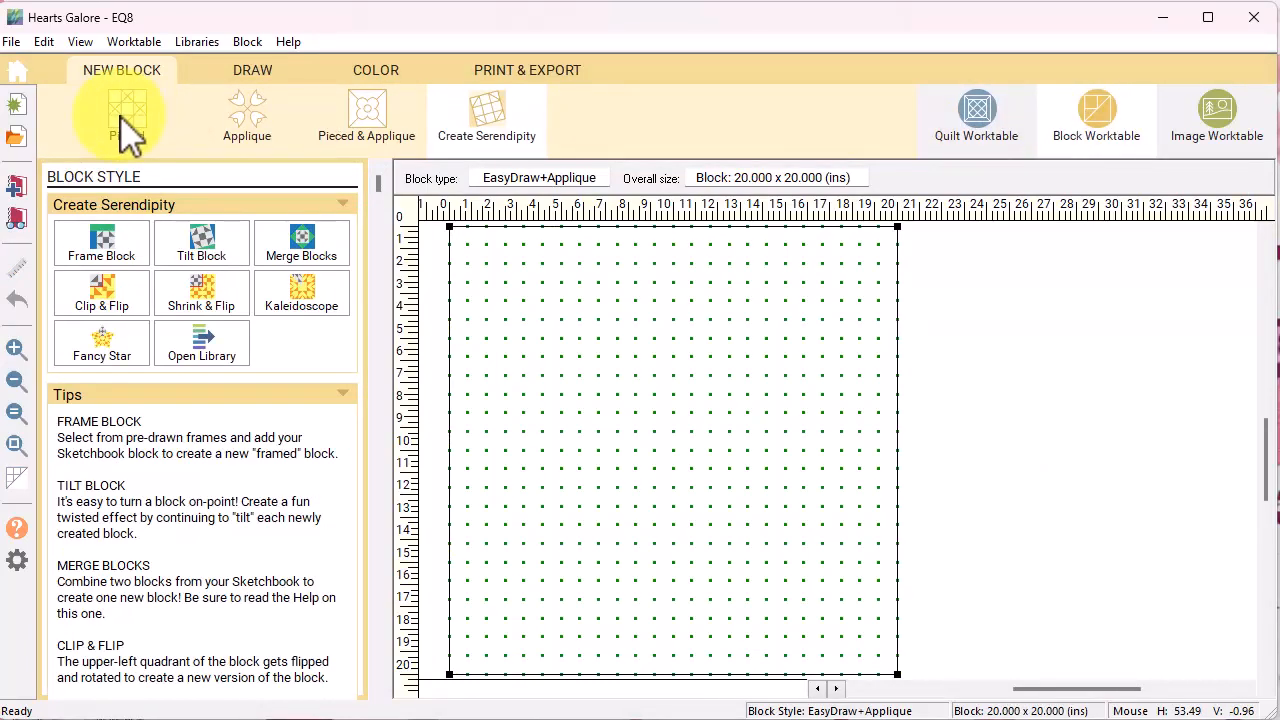
click(128, 130)
click(104, 240)
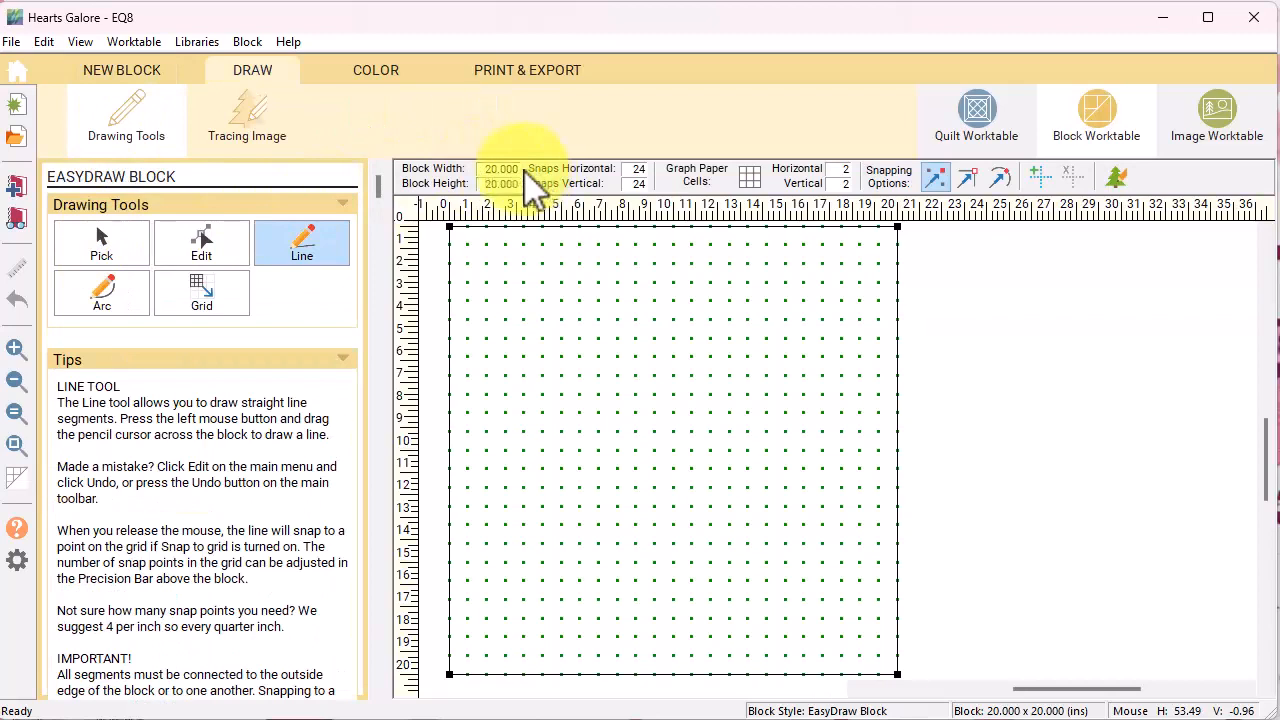
double_click(486, 170)
text(4)
key(Tab)
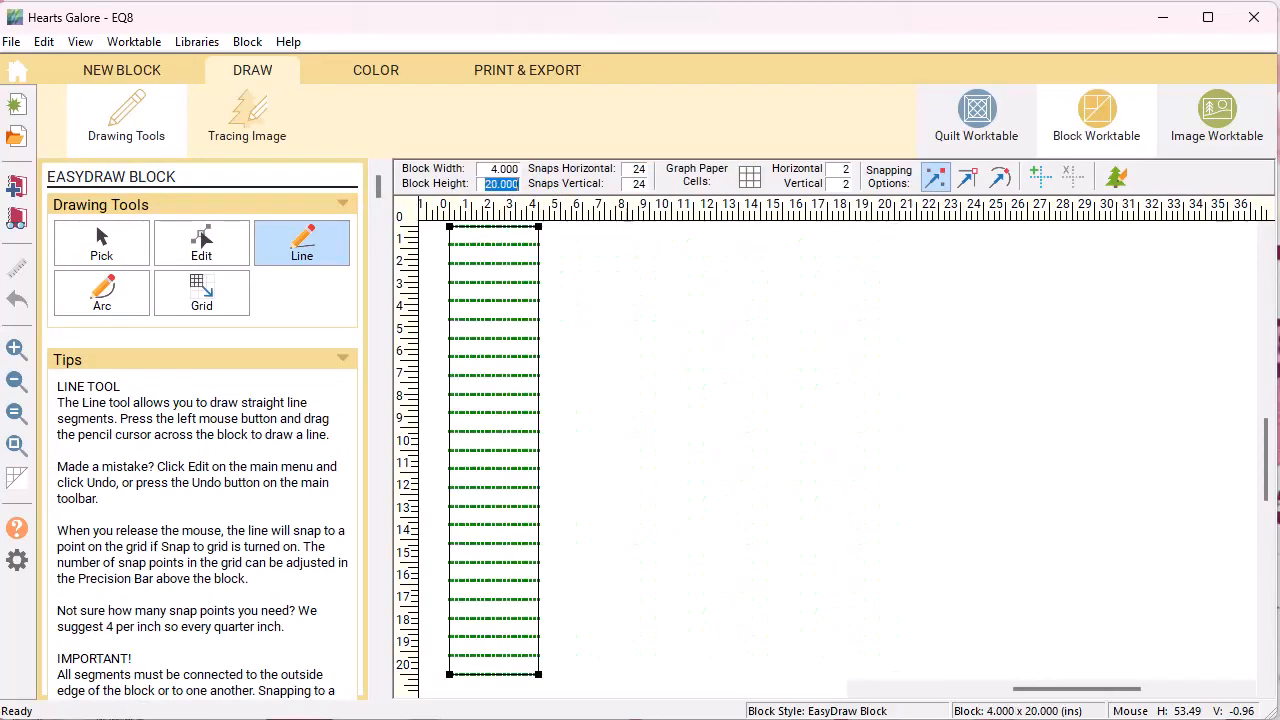
key(Tab)
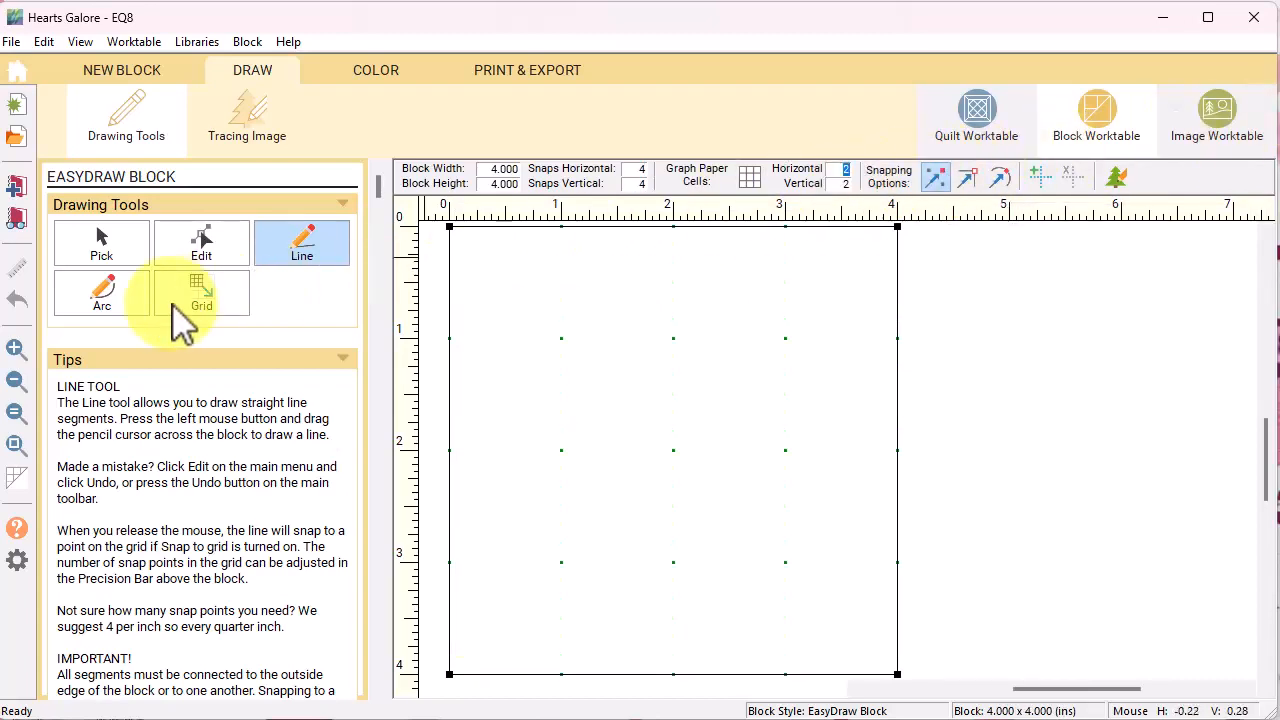
Step: Draw a grid of 4 columns and 4 rows across the whole block
click(202, 300)
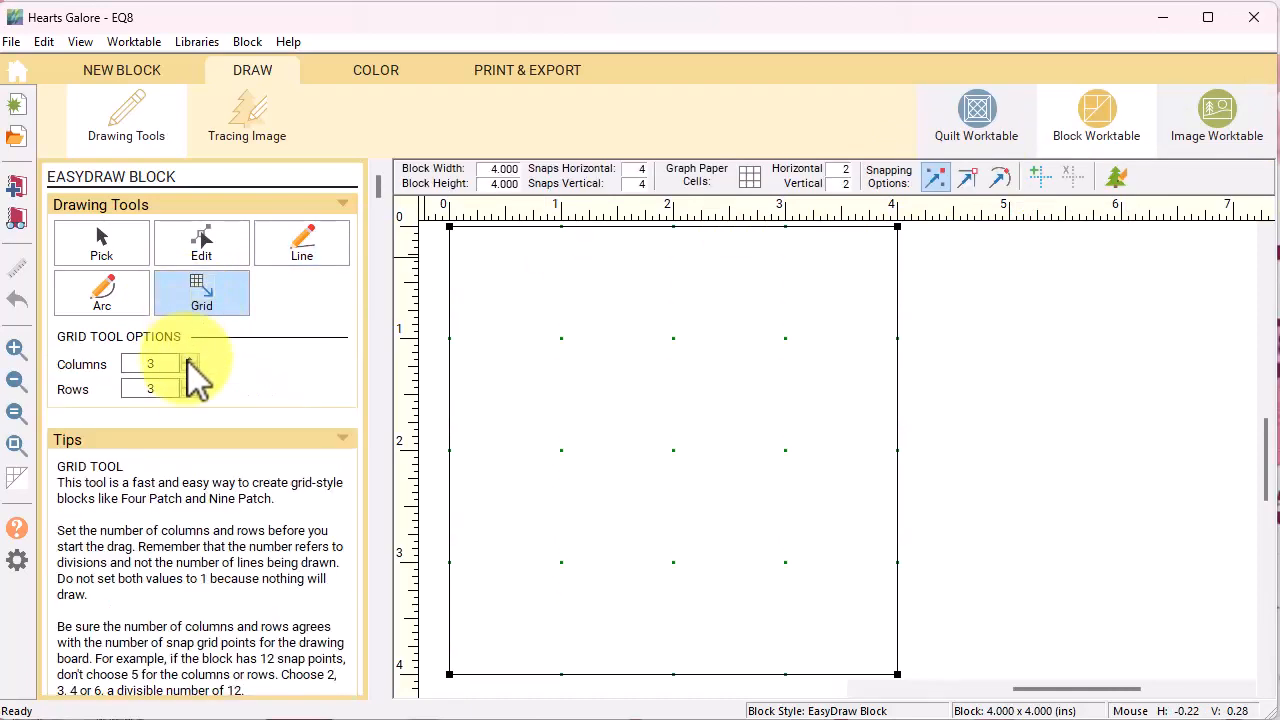
click(189, 384)
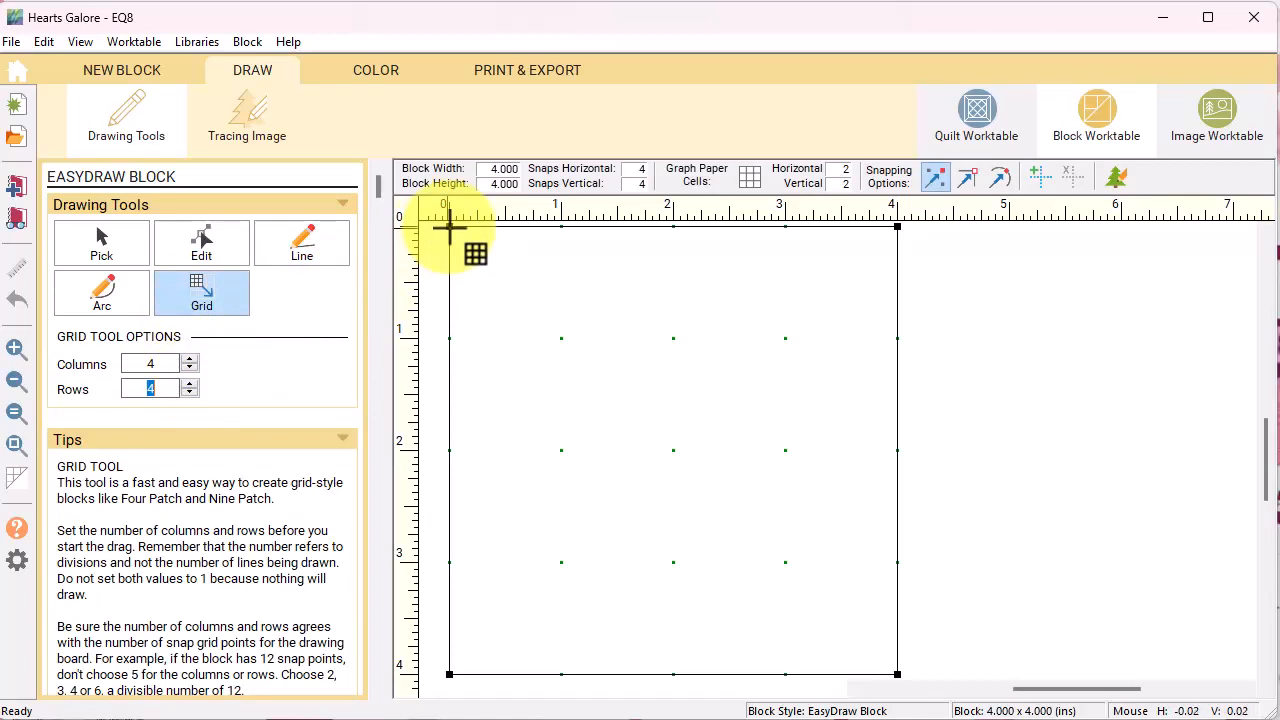
drag(449, 226, 903, 678)
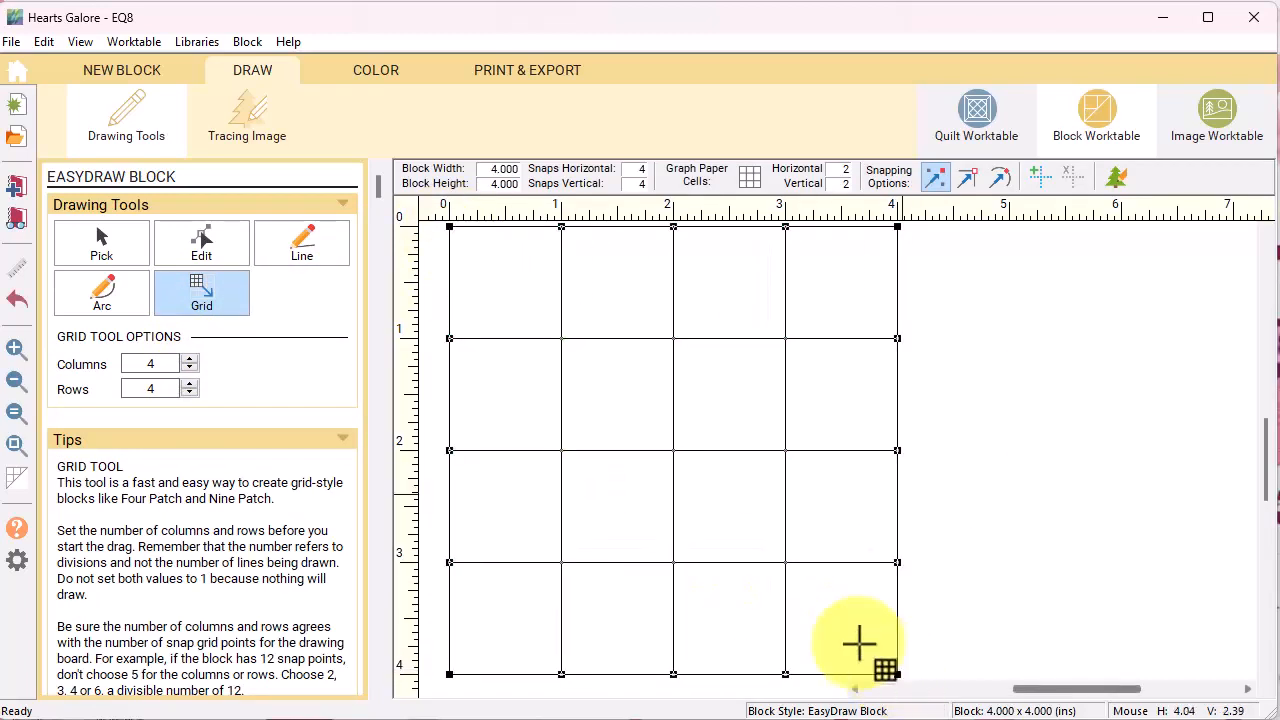
Step: Draw diagonal lines across the grid to outline a heart with two peaks on the top edge and a point at bottom centre
click(304, 248)
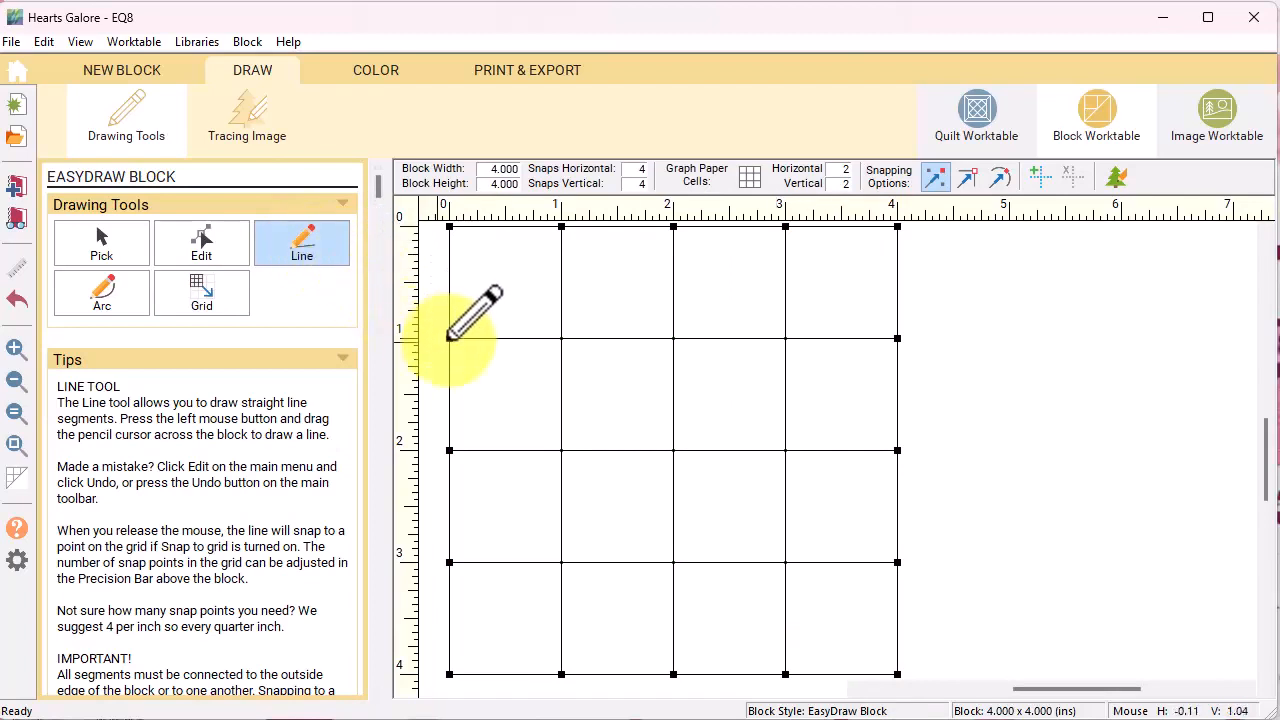
mouse_move(449, 338)
mouse_down()
mouse_move(466, 246)
mouse_move(561, 226)
mouse_move(566, 252)
mouse_move(673, 338)
mouse_up()
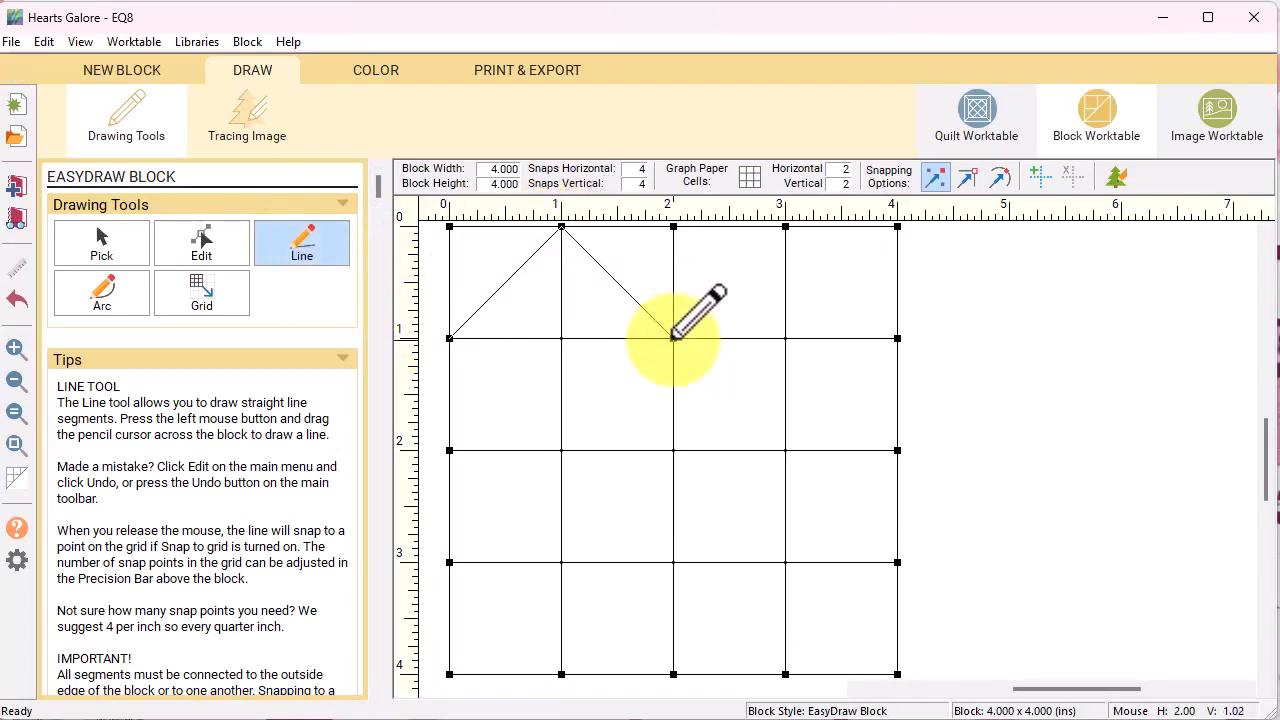
mouse_move(741, 271)
mouse_down()
mouse_move(800, 207)
mouse_move(786, 226)
mouse_up()
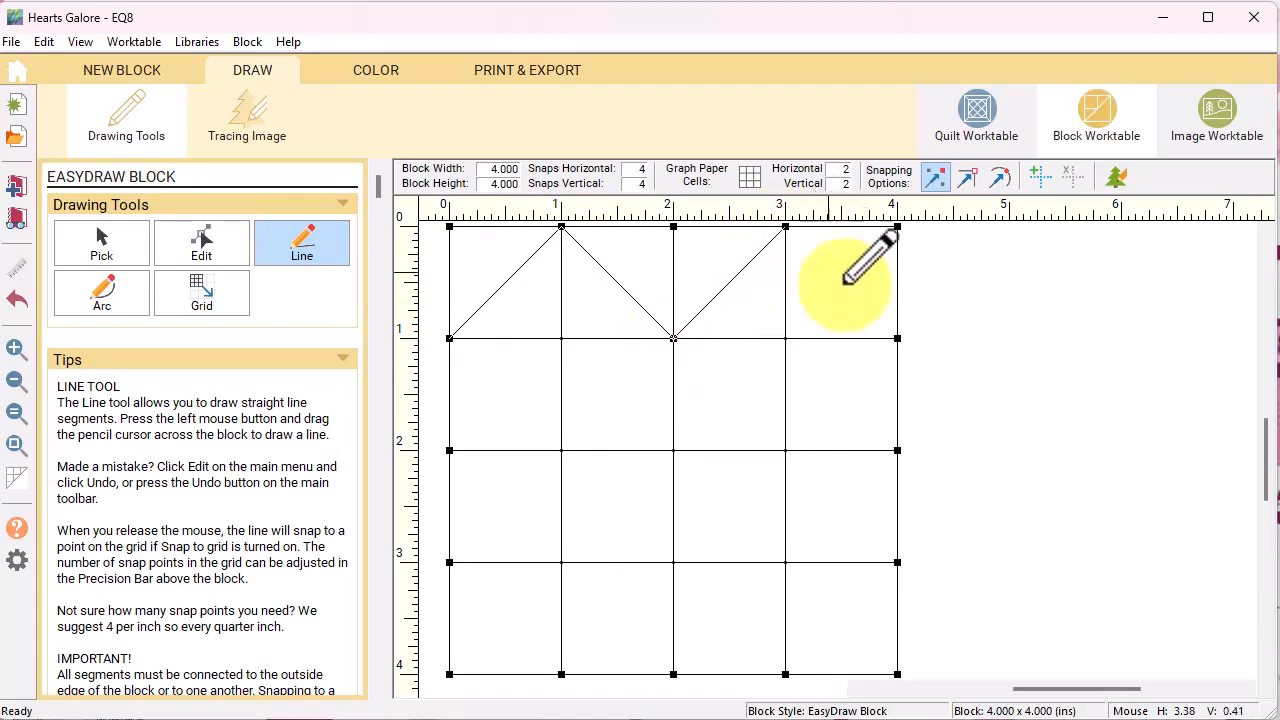
drag(897, 336, 898, 338)
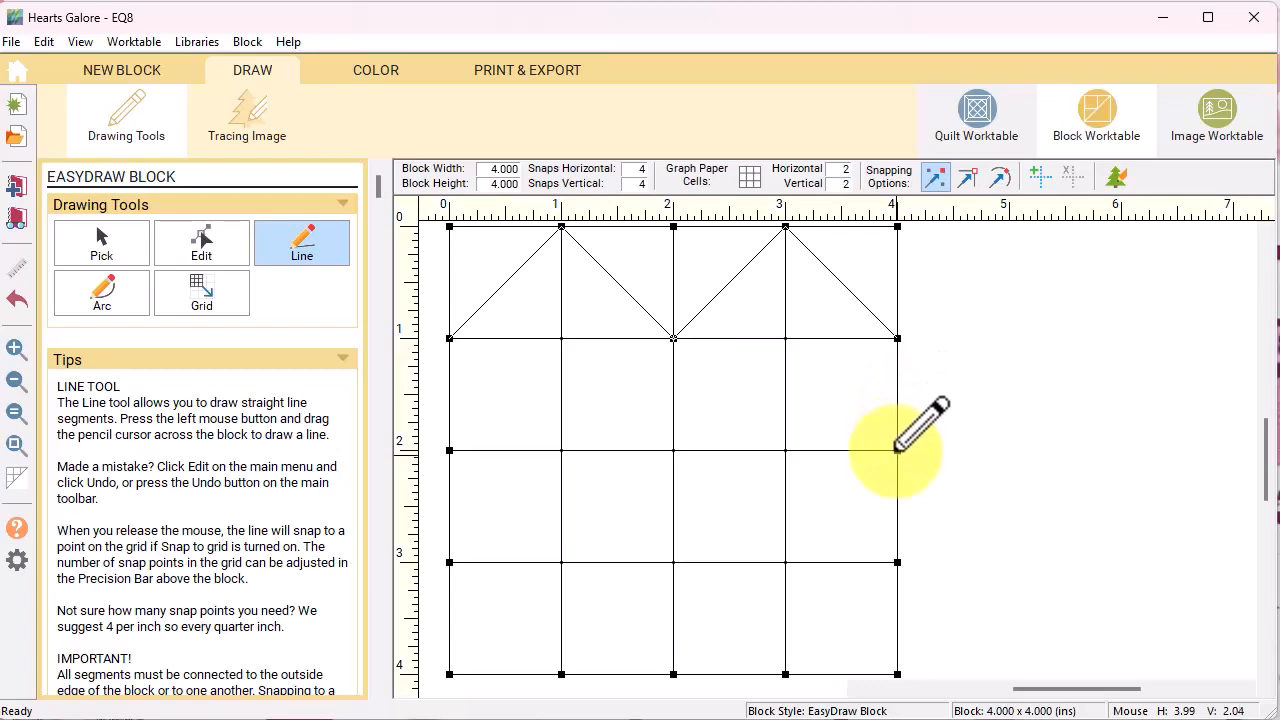
mouse_move(897, 450)
mouse_down()
mouse_move(840, 525)
mouse_move(673, 674)
mouse_up()
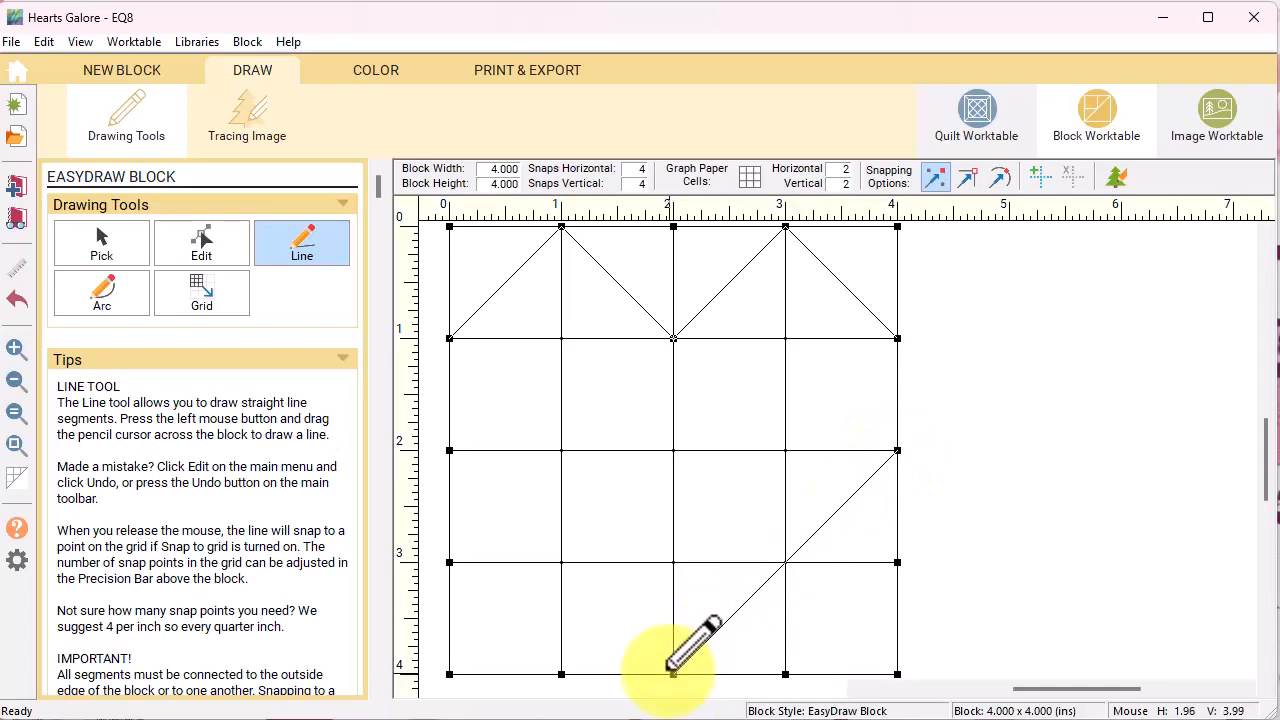
drag(486, 478, 451, 452)
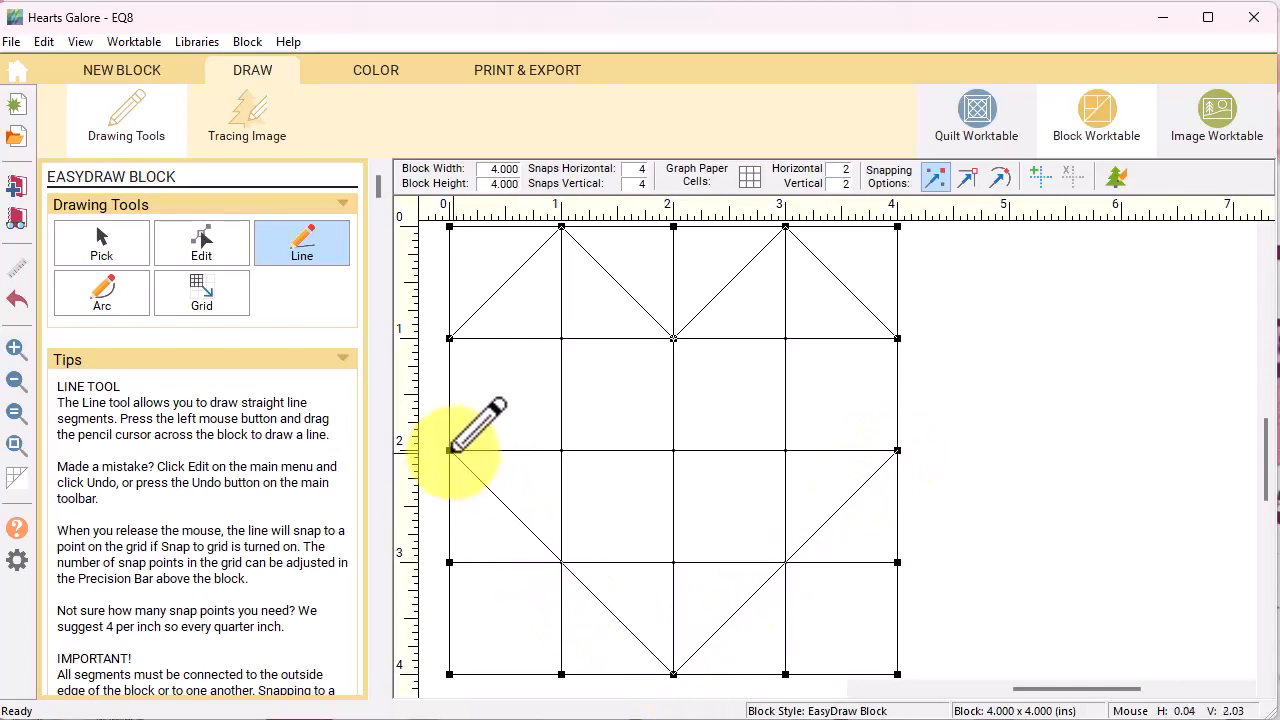
Step: Paint the heart's left-column patches and upper-left peak with the pink floral cross-stitch, pink rose and red rose fabrics
click(378, 74)
click(530, 304)
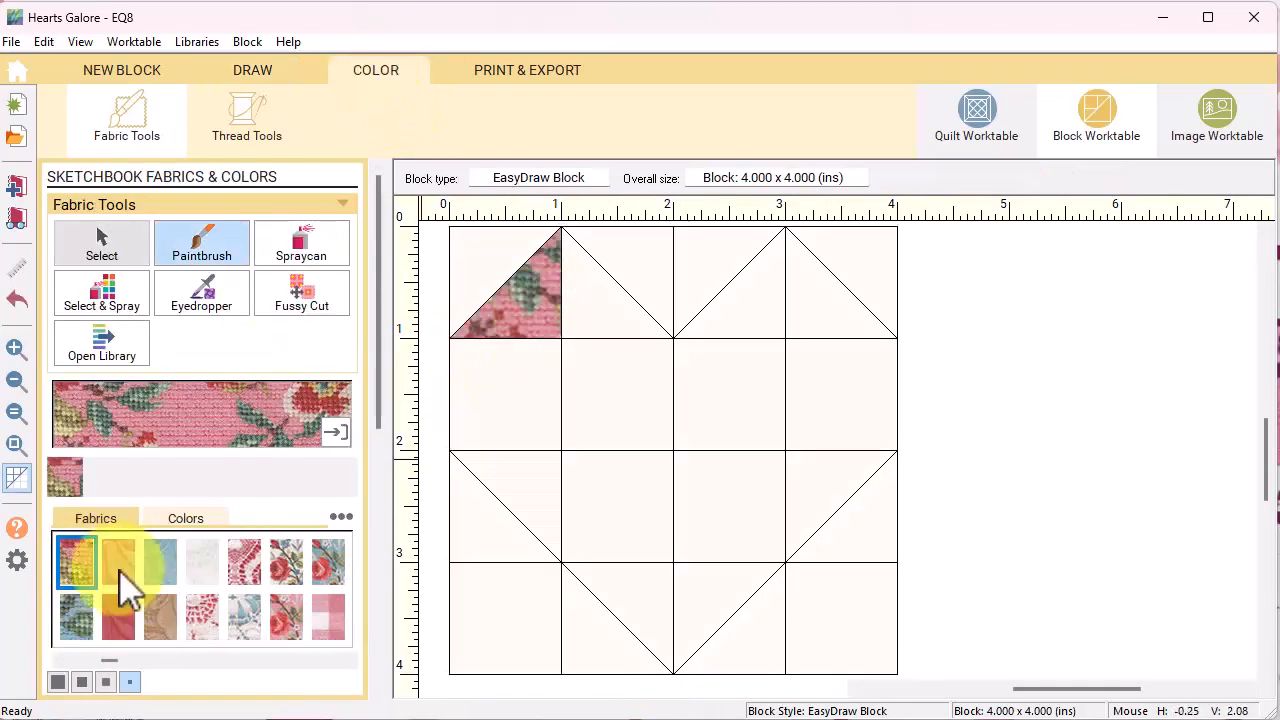
click(118, 564)
click(530, 410)
click(118, 617)
click(542, 508)
Step: Paint the background patches around the heart with the off-white tonal fabric
click(202, 563)
click(485, 262)
click(642, 258)
click(708, 256)
click(858, 256)
click(866, 528)
click(840, 616)
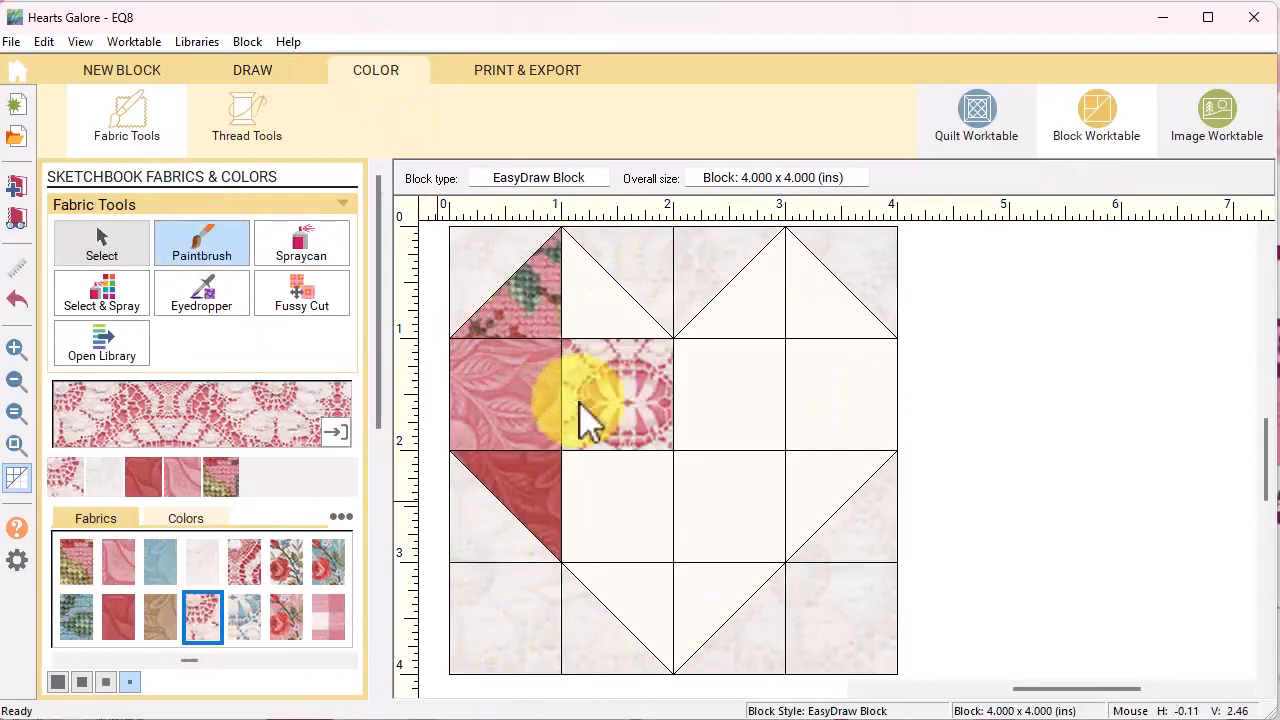
Step: Fill the heart's central, right-edge square and bottom-point patches with assorted pink and red lace, floral and gingham fabrics
click(611, 530)
click(328, 617)
click(642, 592)
click(330, 564)
click(729, 396)
mouse_move(254, 660)
mouse_down()
mouse_move(340, 662)
mouse_move(80, 662)
mouse_up()
click(328, 563)
click(162, 567)
click(842, 388)
click(77, 564)
click(714, 590)
Step: Paint the heart's remaining triangles with pink rose, red rose, pink floral and pink gingham fabrics, and add the block to the Sketchbook
click(119, 567)
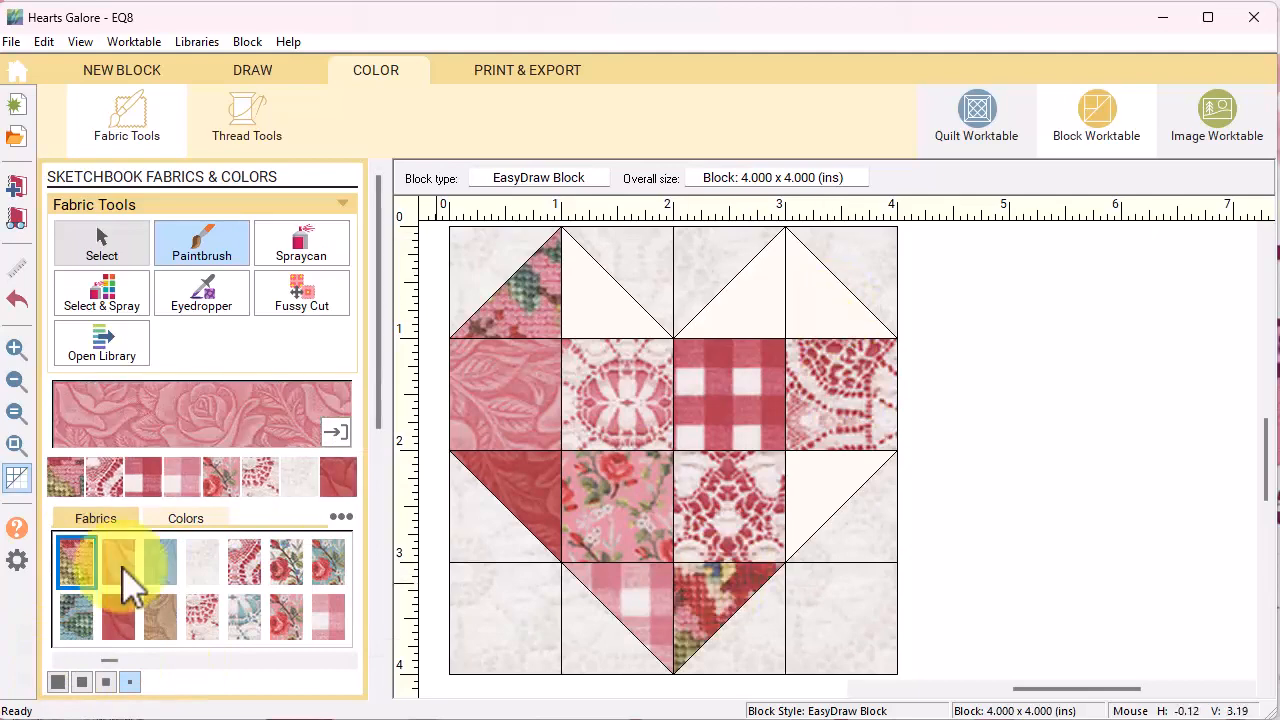
click(746, 301)
click(118, 617)
click(256, 570)
click(286, 617)
click(598, 302)
click(328, 617)
click(818, 488)
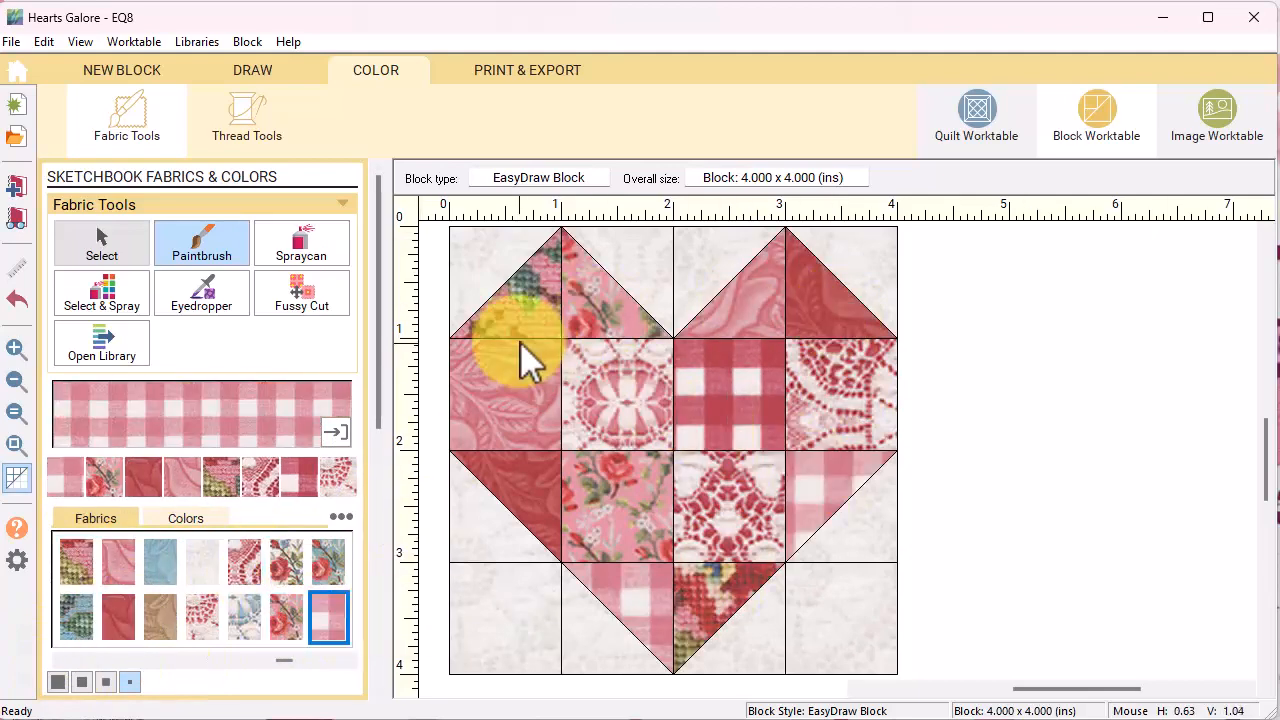
click(16, 185)
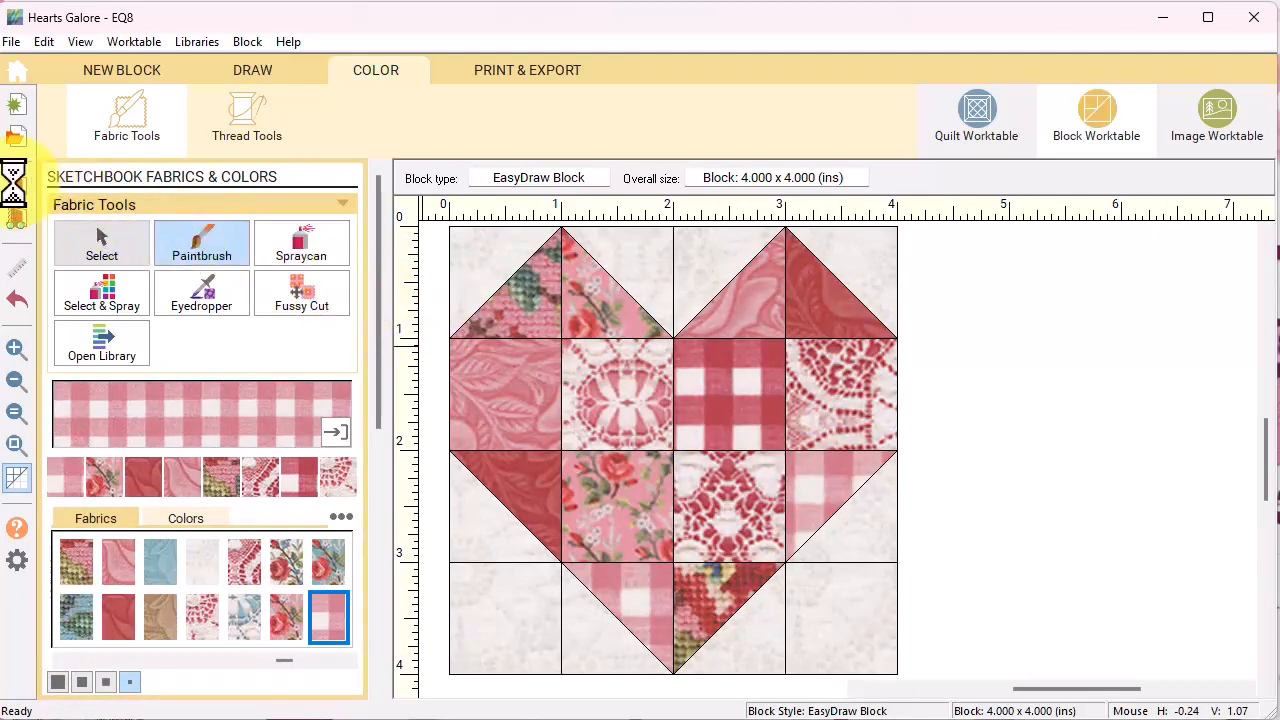
Step: Set up a horizontal quilt layout with 7 blocks across and 9 blocks down
click(982, 124)
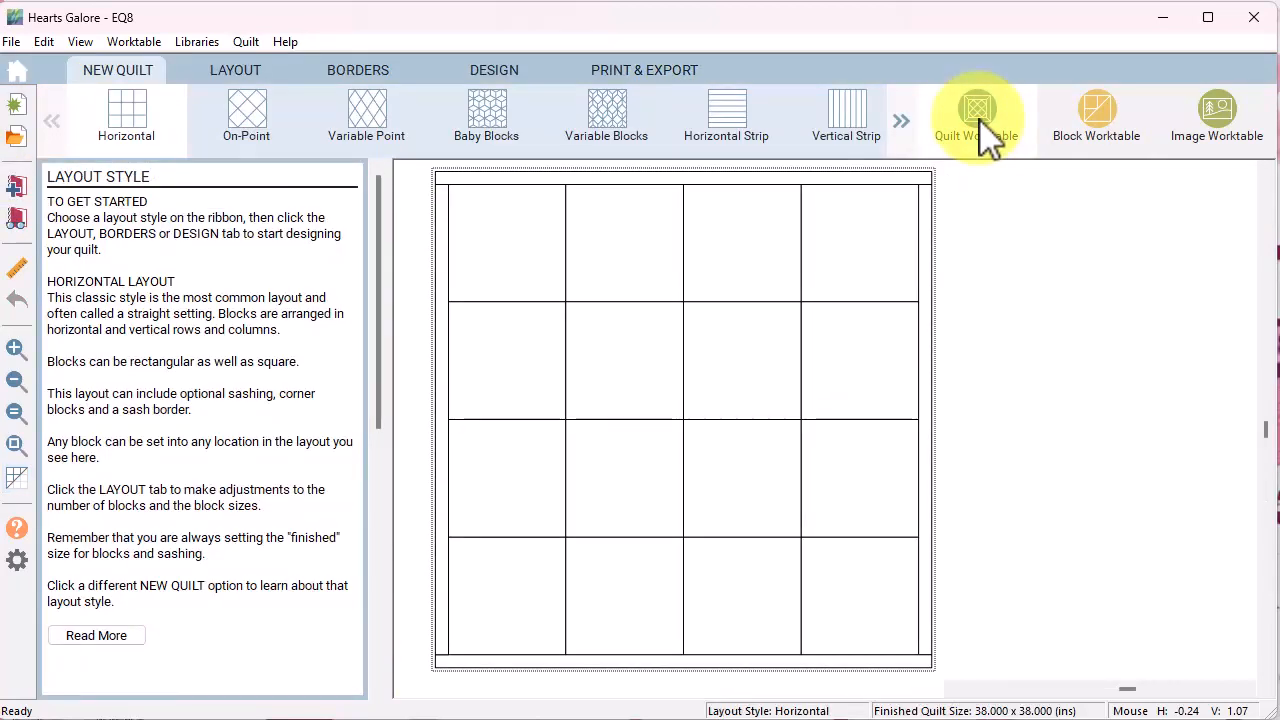
click(124, 112)
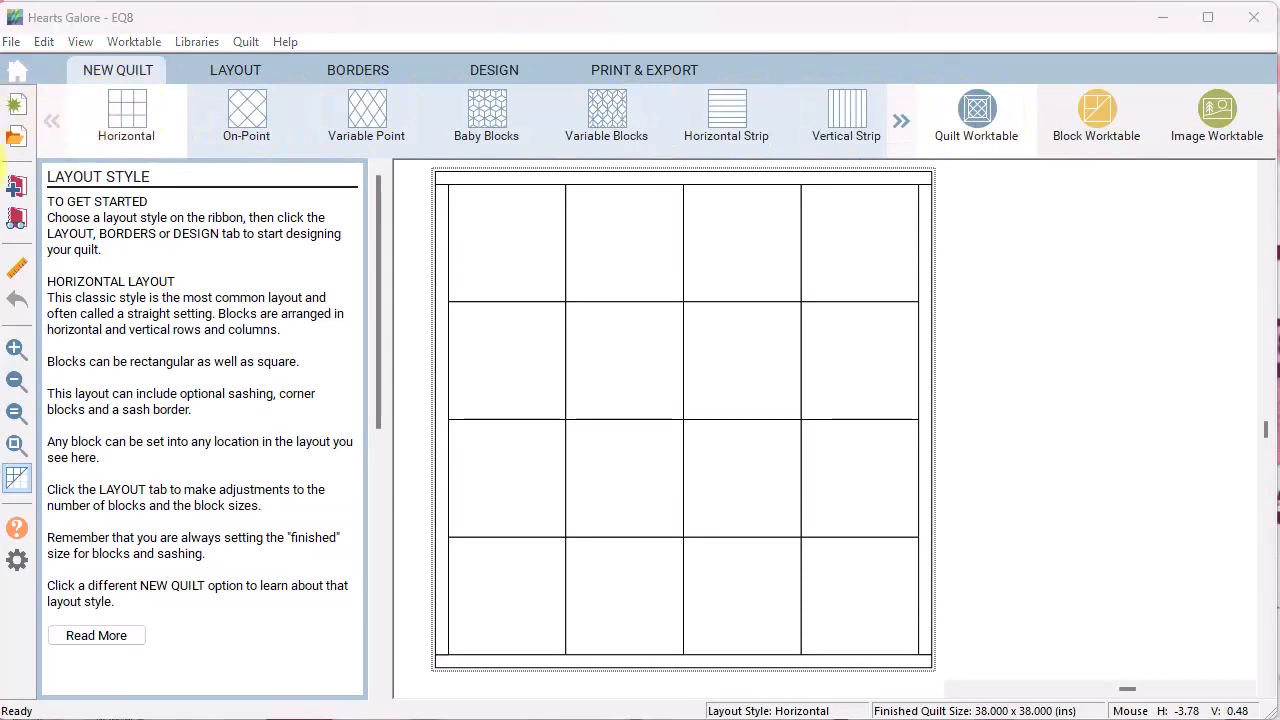
click(232, 74)
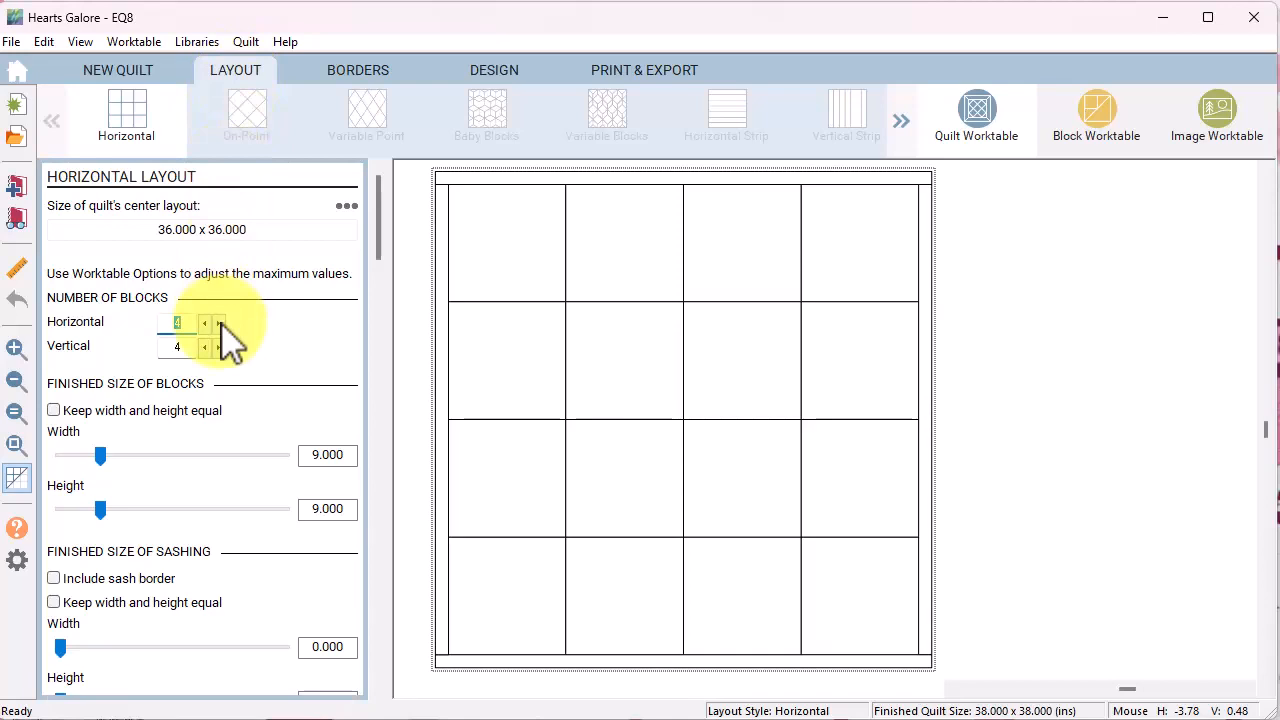
double_click(220, 323)
click(220, 323)
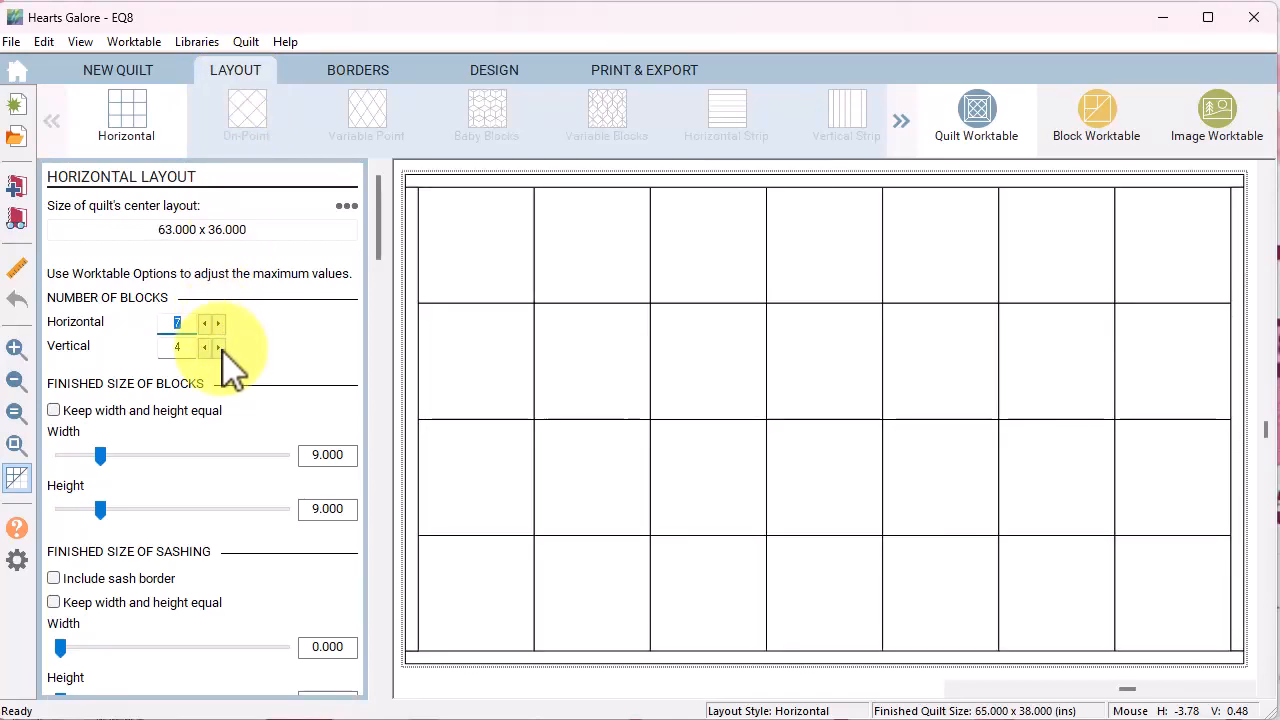
double_click(219, 347)
double_click(219, 347)
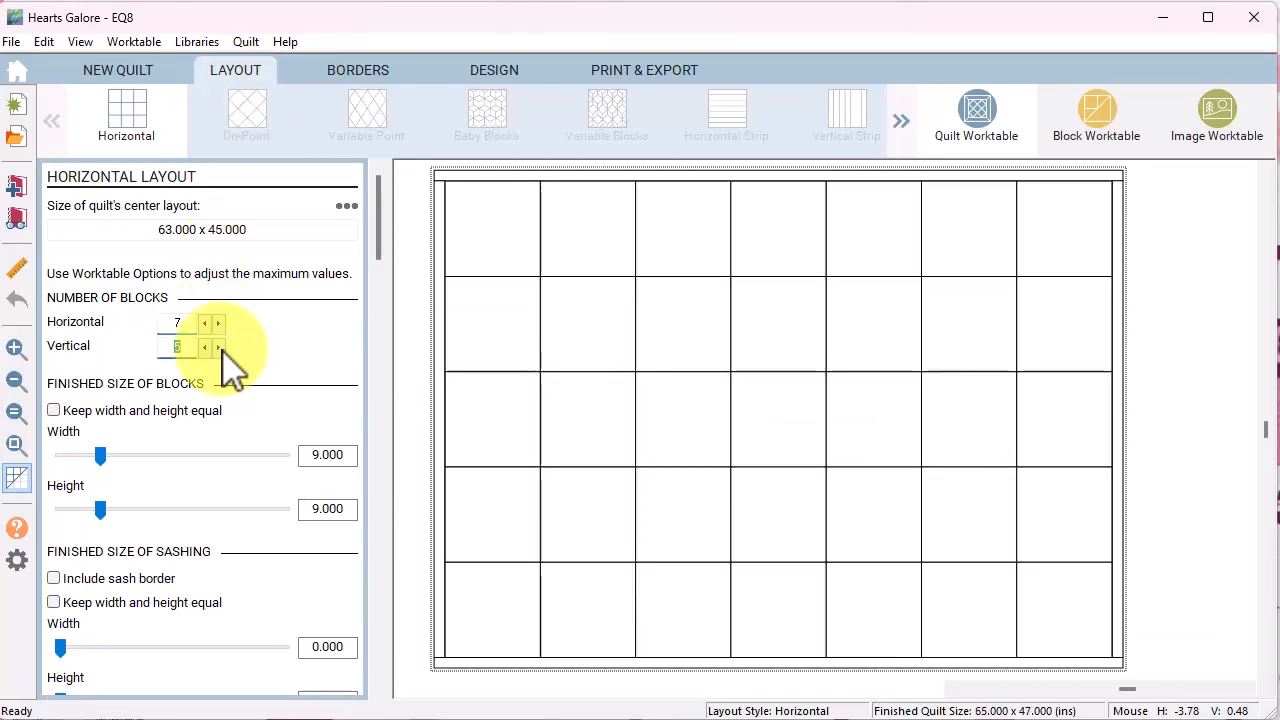
click(219, 347)
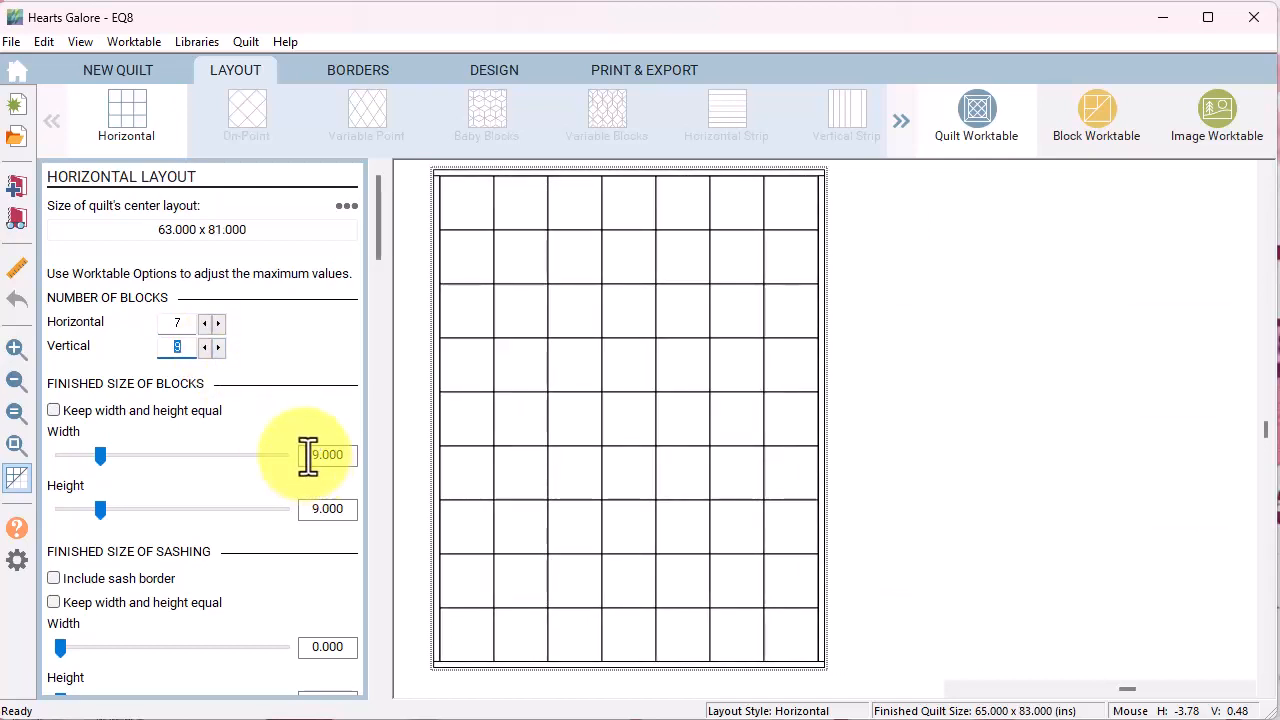
Step: Set the finished block size to 8 inches wide and 8 inches high
click(309, 455)
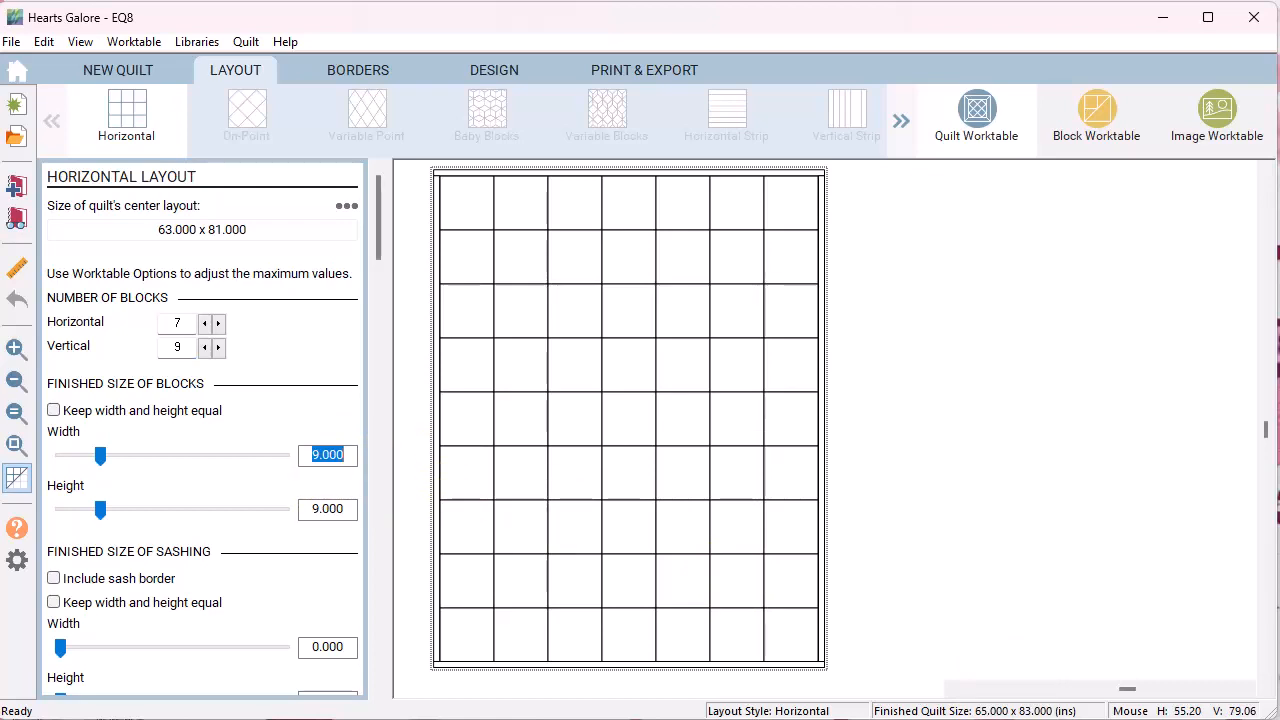
text(8)
key(Tab)
text(8)
key(Tab)
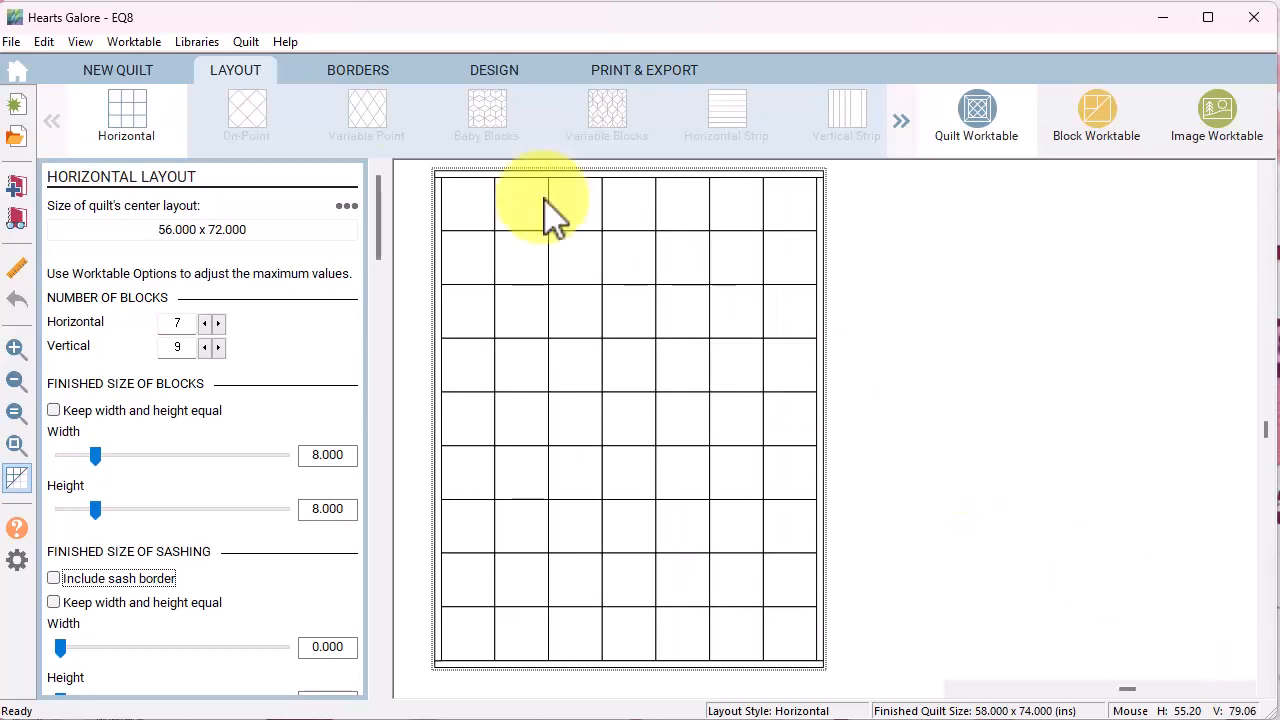
Step: Set the first border's width to 2 inches on all sides
click(357, 70)
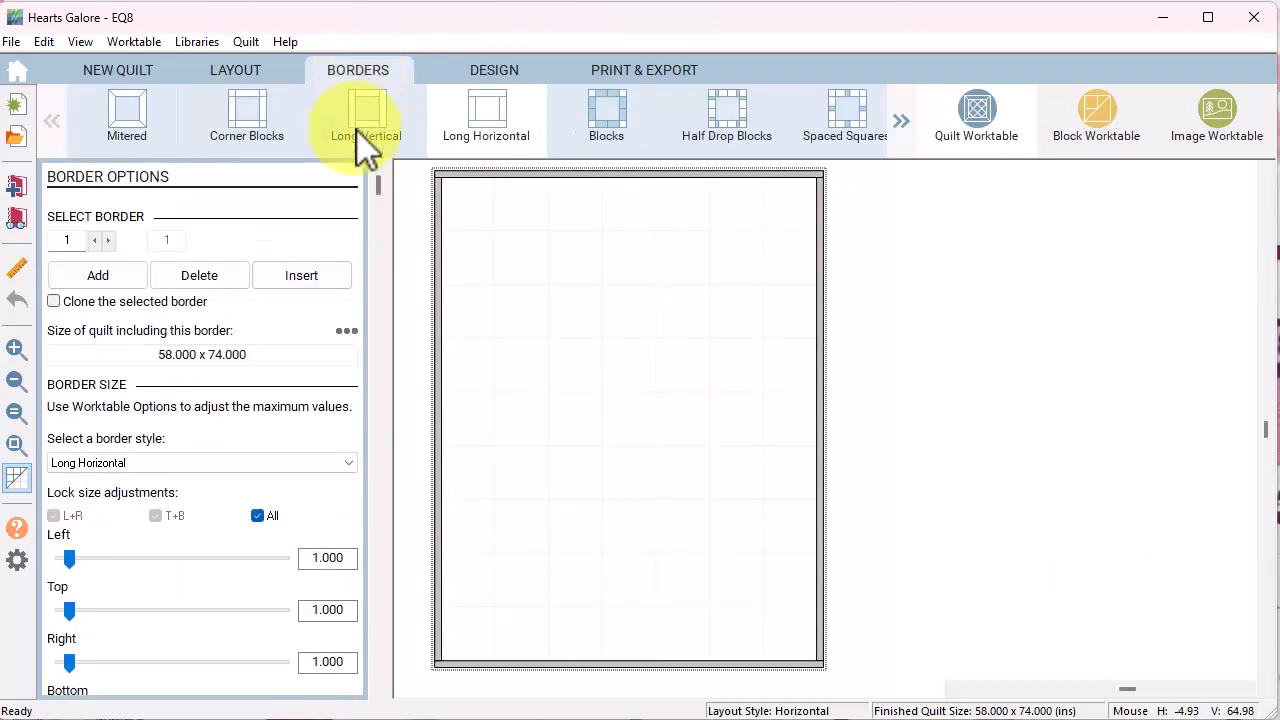
click(310, 557)
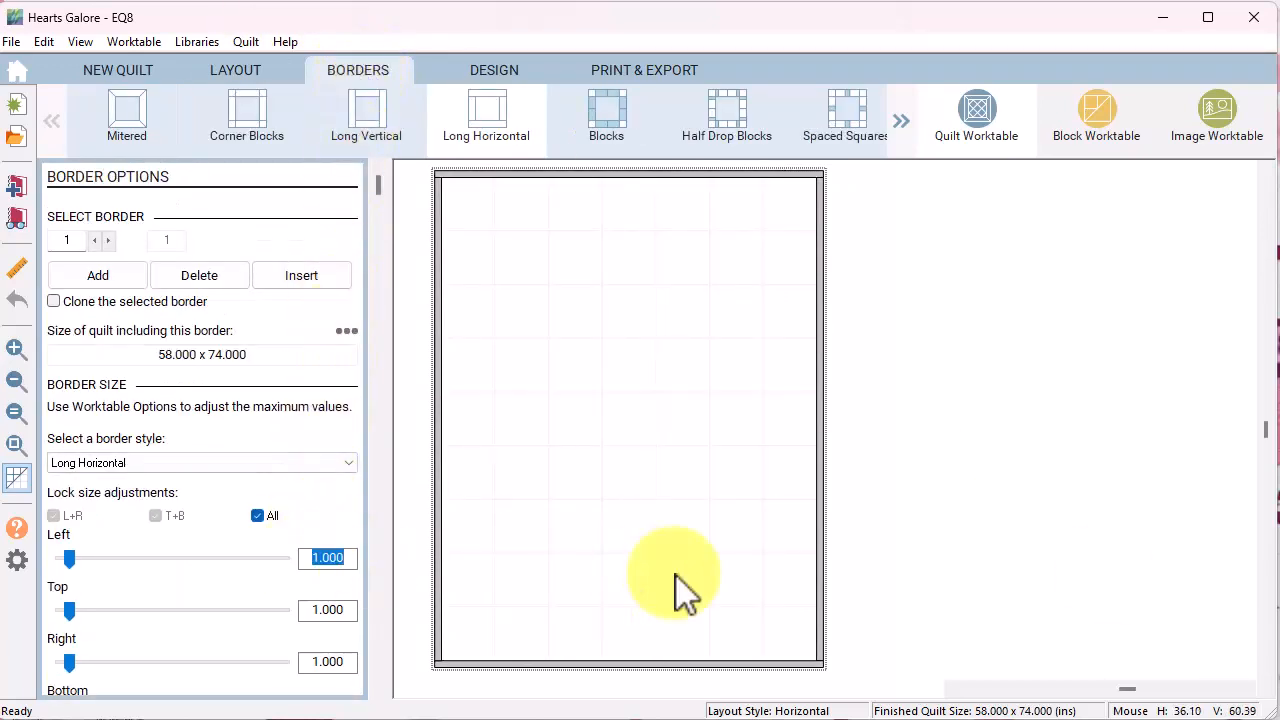
text(2)
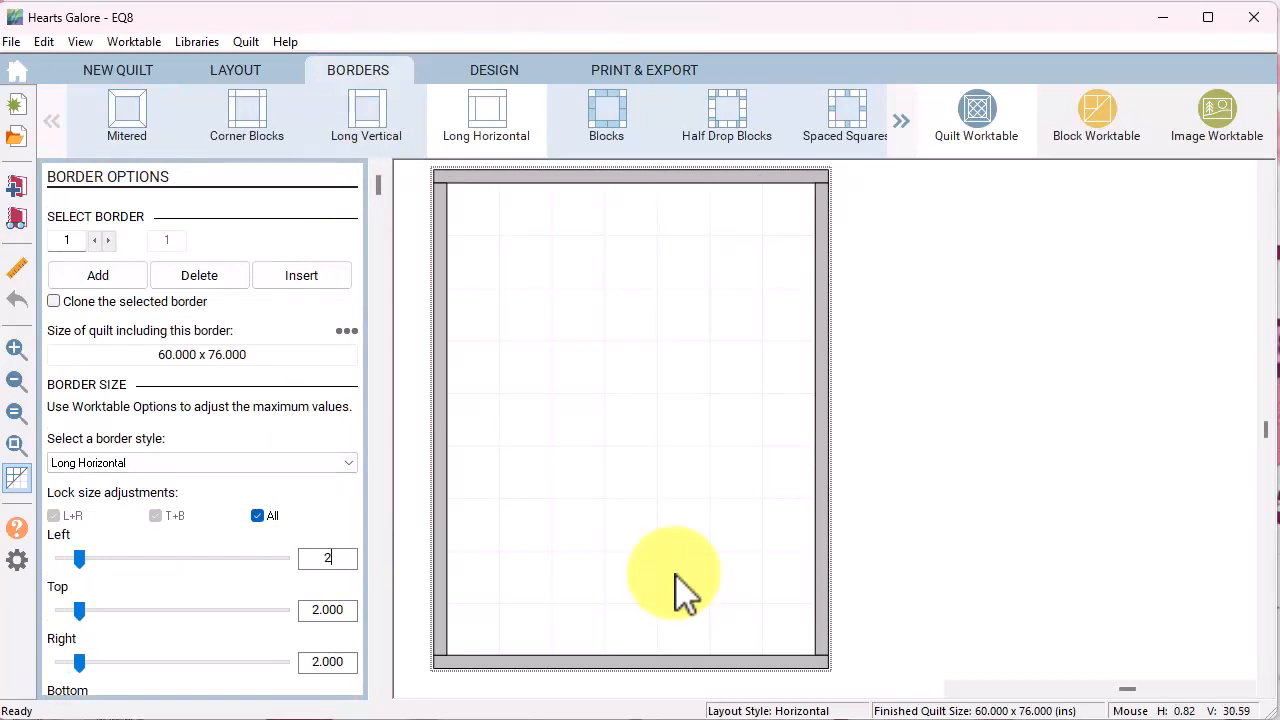
Step: Add a second border in the Corner Blocks style, 8 inches wide on all sides
click(97, 275)
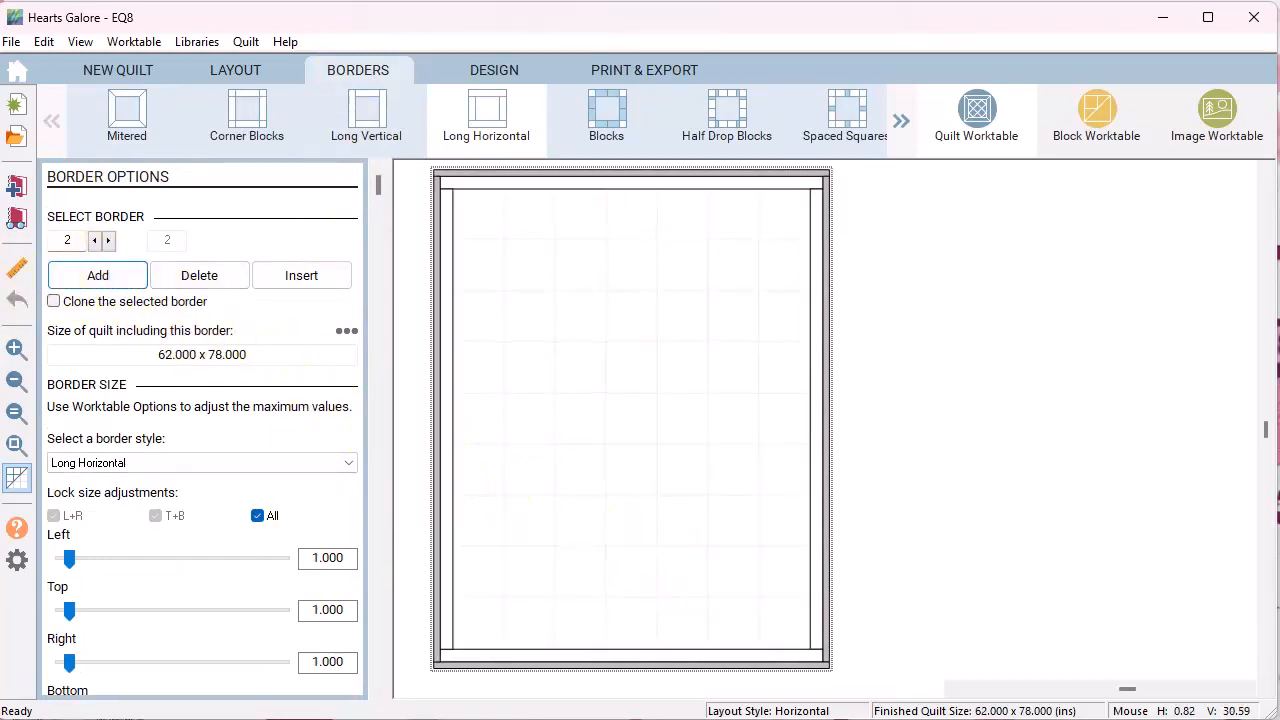
click(249, 130)
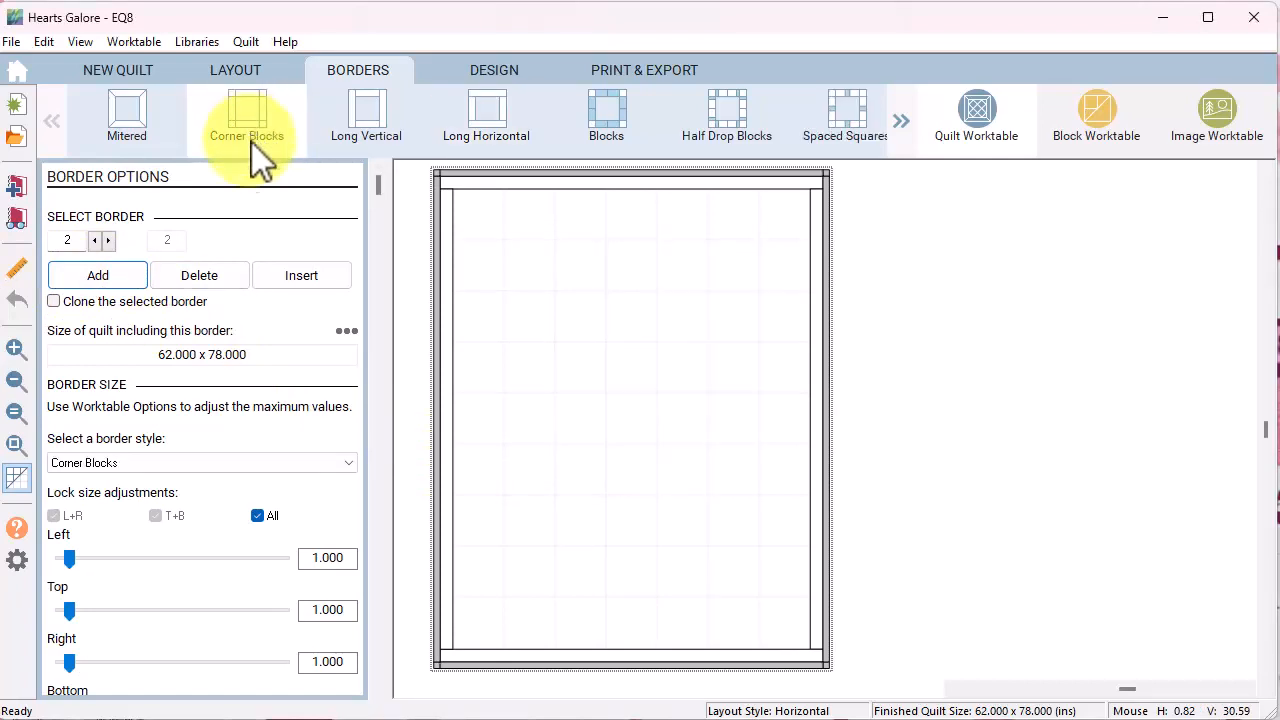
click(314, 558)
text(8)
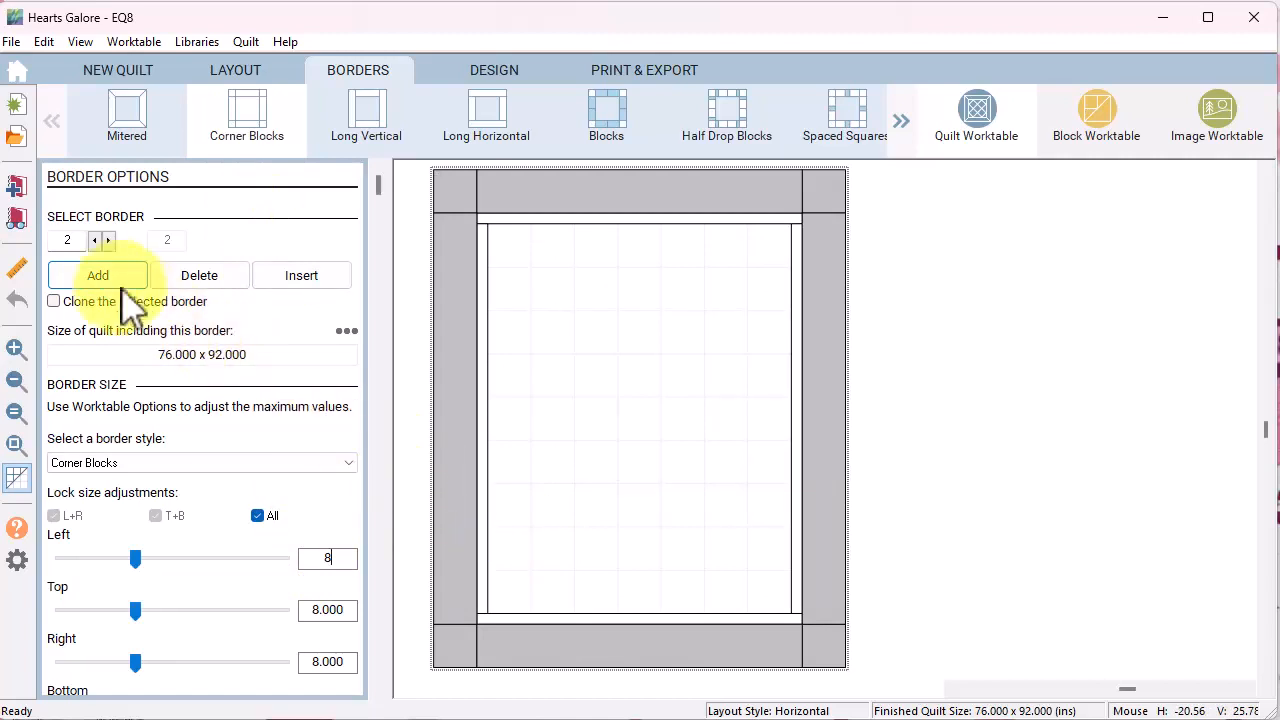
Step: Add a third border in the Mitered style, 0.5 inches wide on all sides
click(100, 272)
click(135, 128)
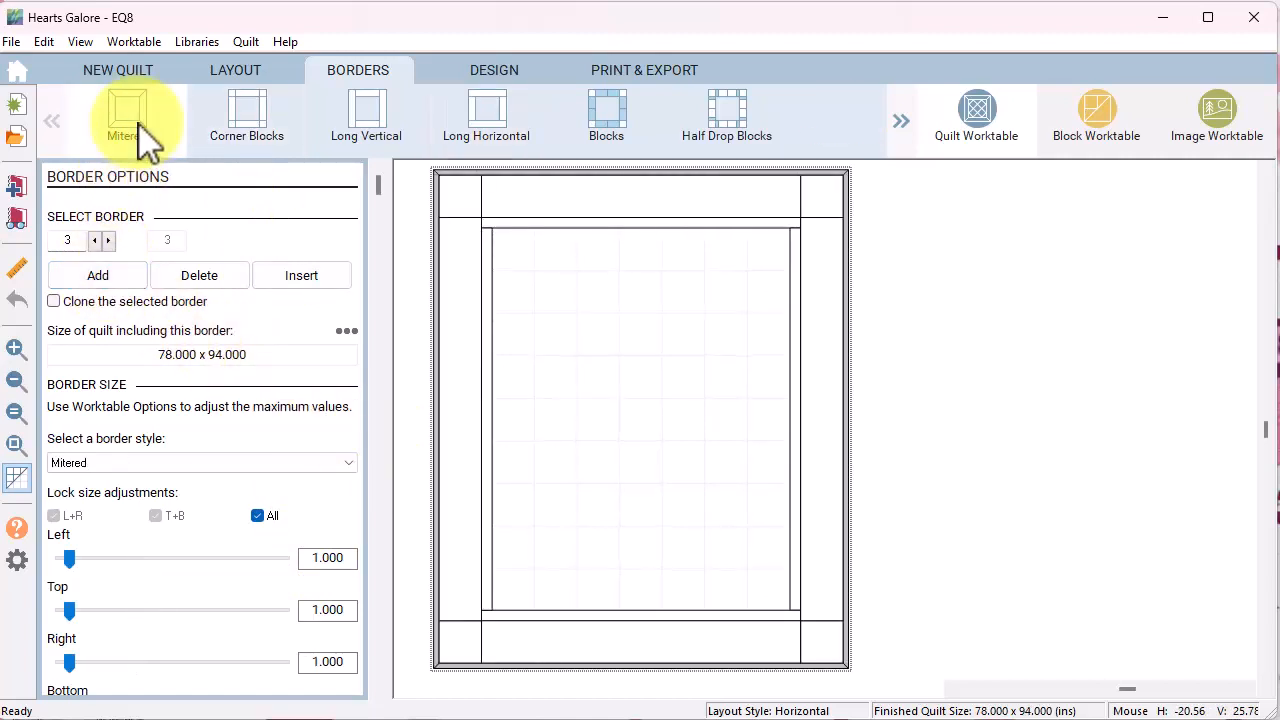
double_click(313, 558)
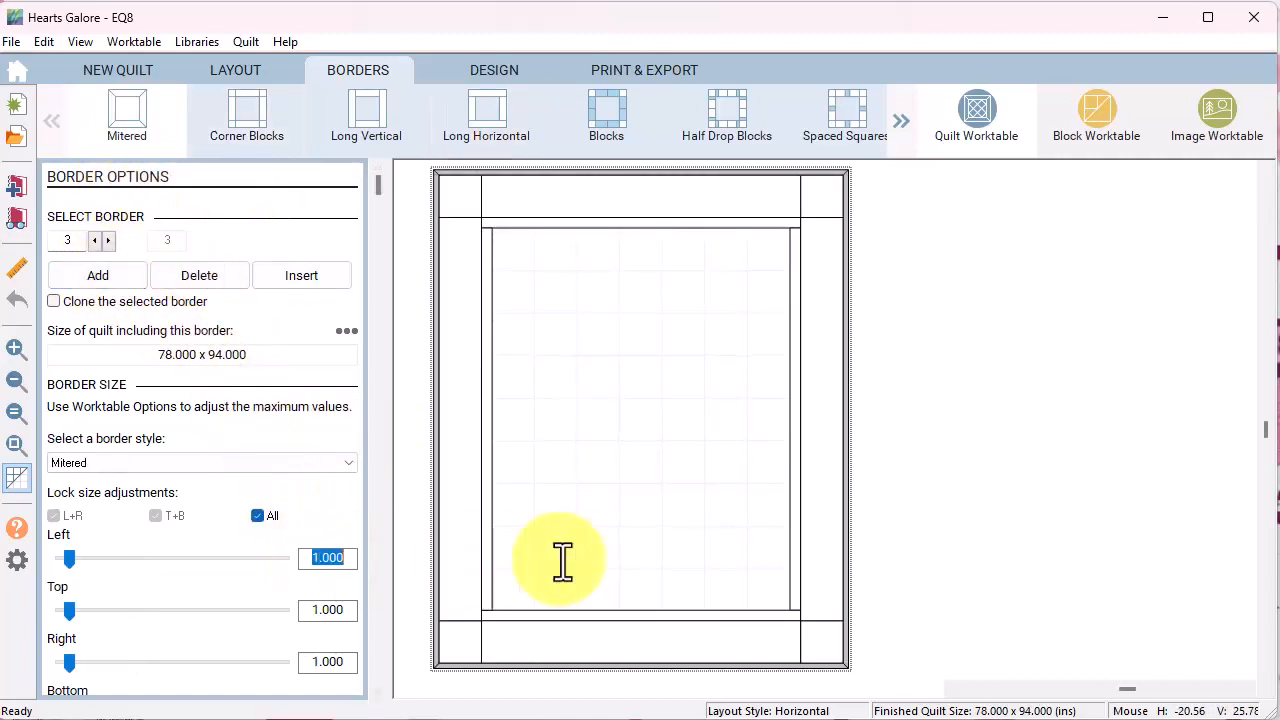
text(.5)
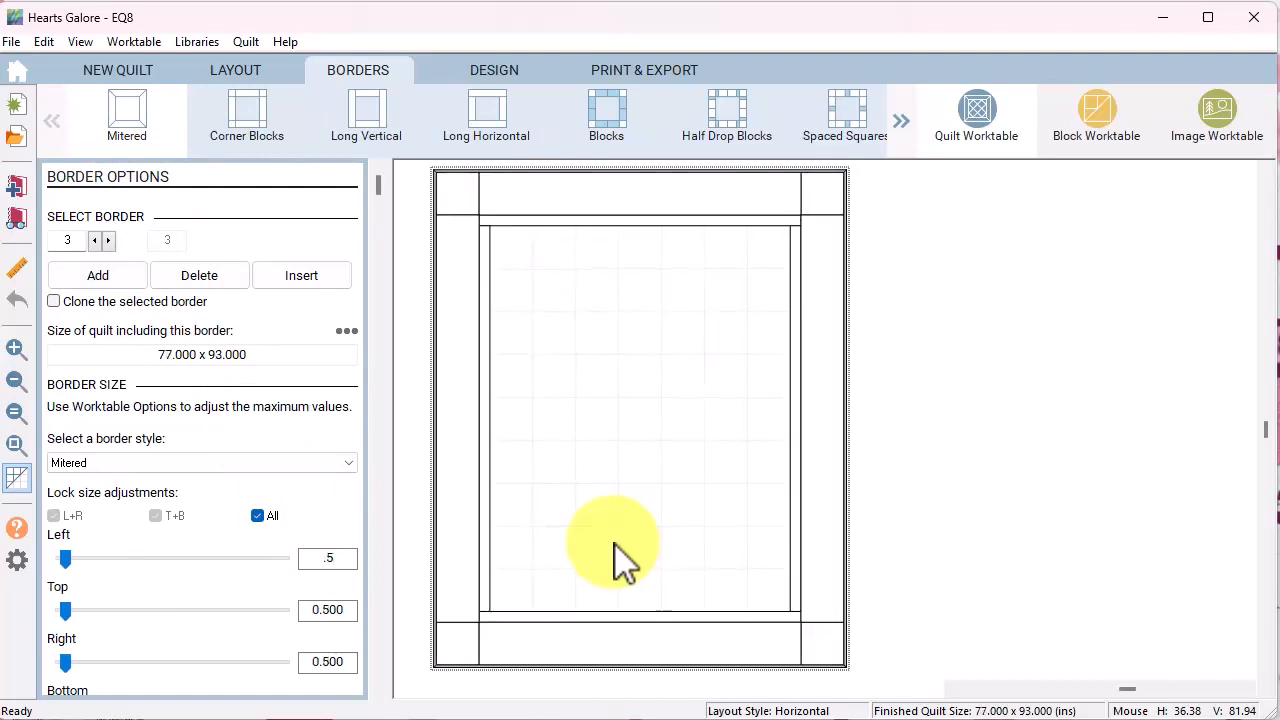
Step: Set the pieced heart block in the four corner cells of the quilt's 7 x 9 block grid
click(495, 75)
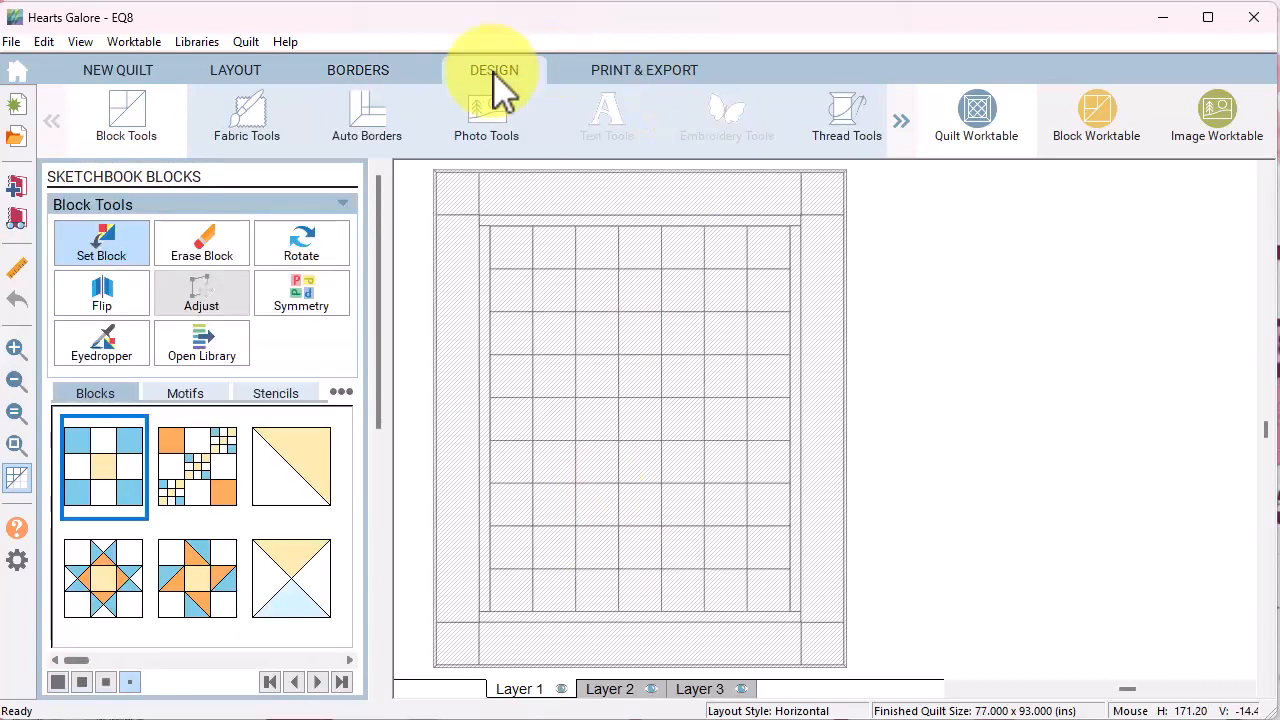
click(113, 250)
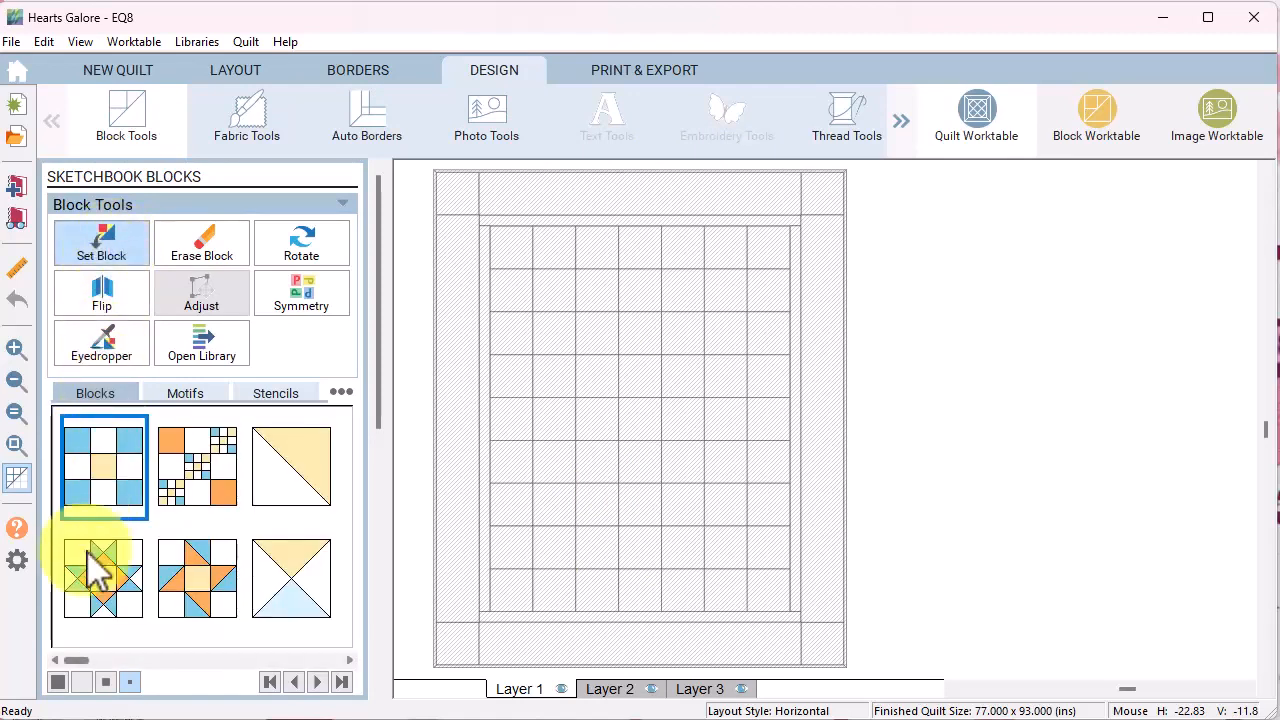
drag(82, 660, 357, 661)
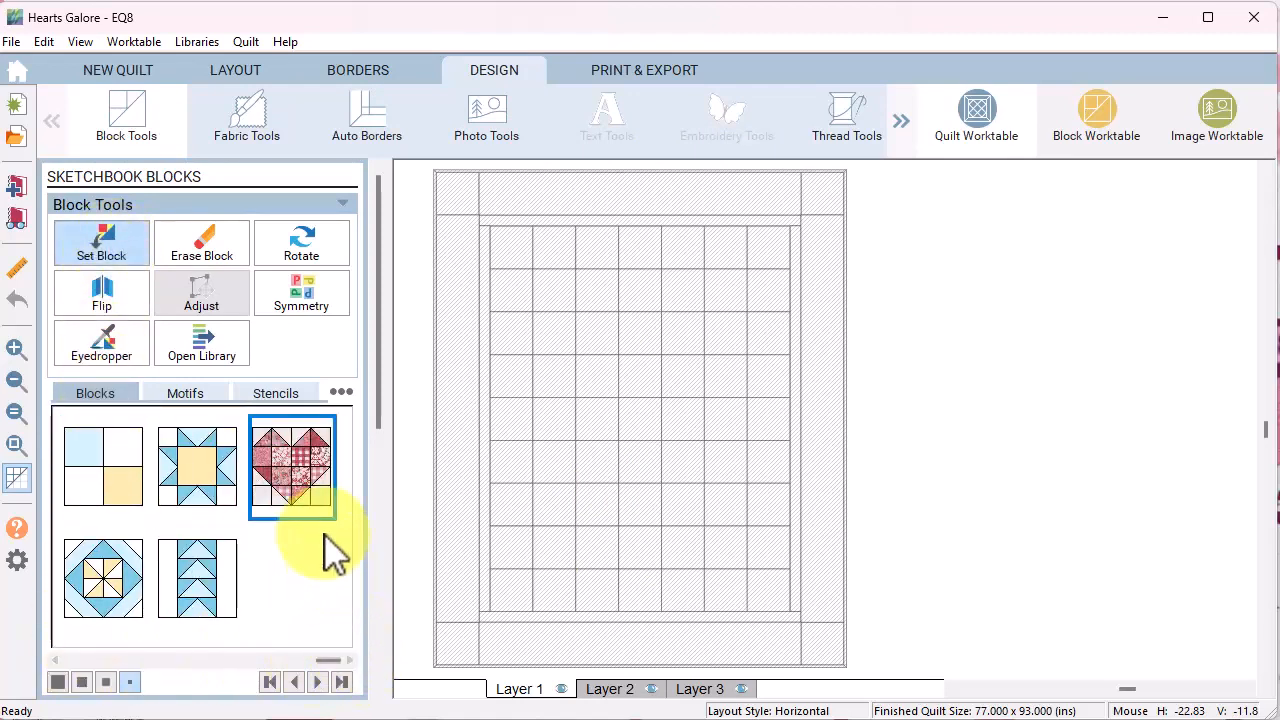
click(512, 247)
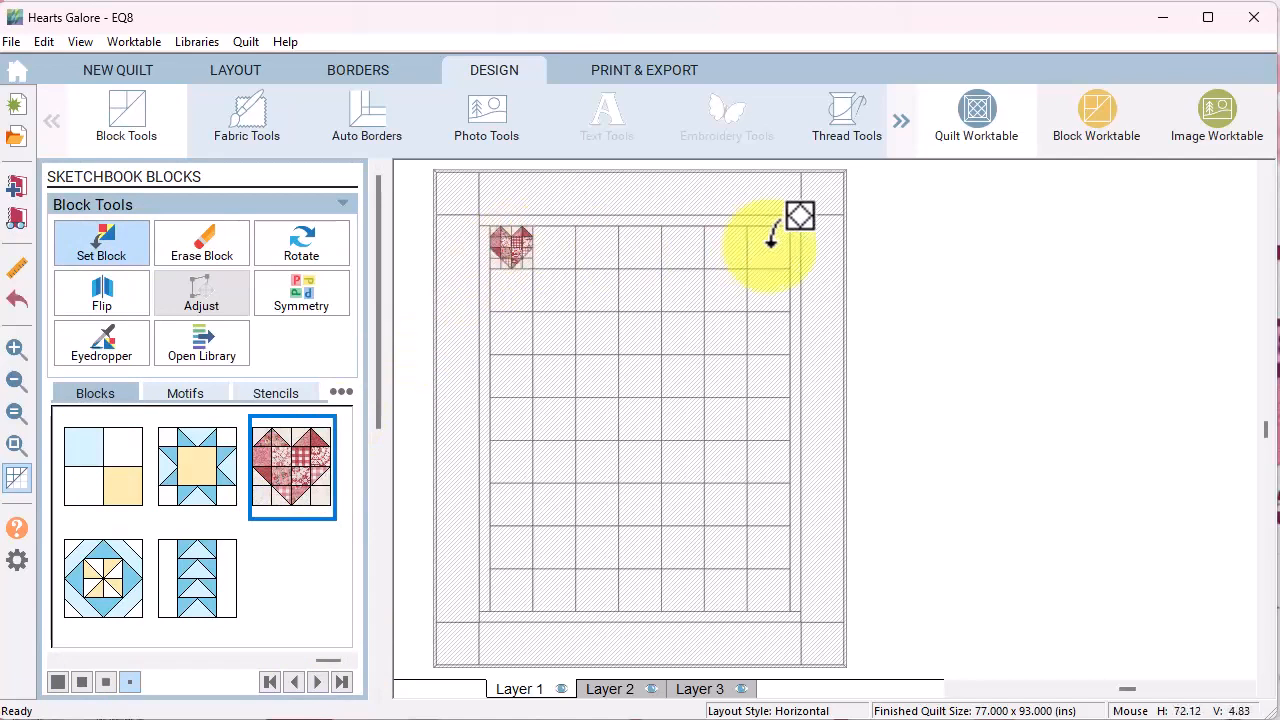
click(768, 247)
click(768, 590)
click(515, 590)
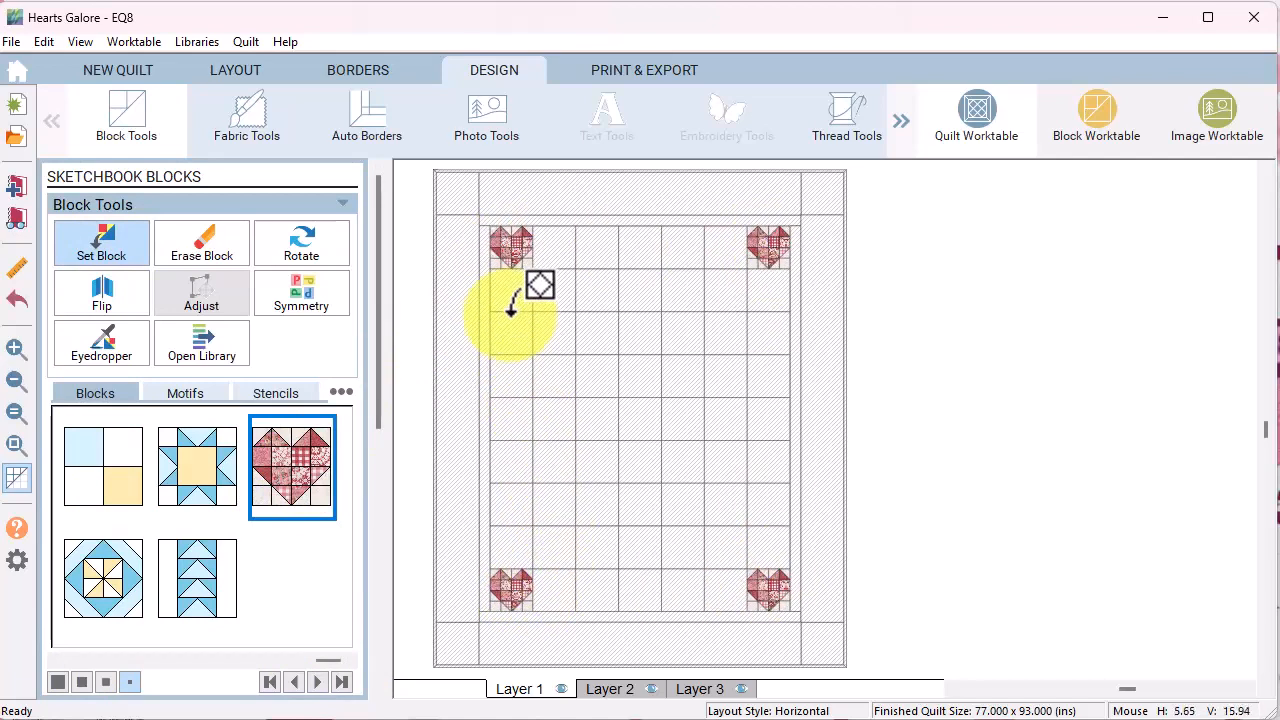
Step: Set heart blocks diagonally from the fourth row's left end up to the top row's center and down to the fourth row's right end
click(511, 375)
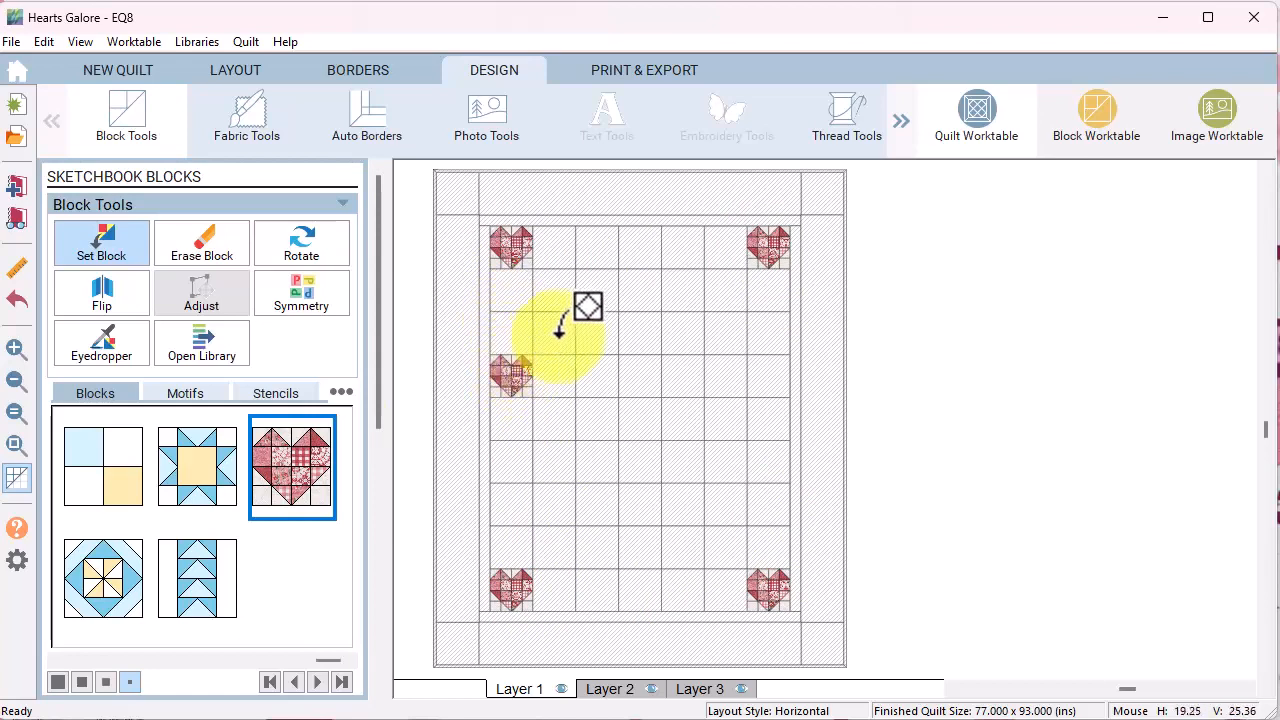
click(554, 332)
click(597, 289)
click(638, 247)
click(683, 289)
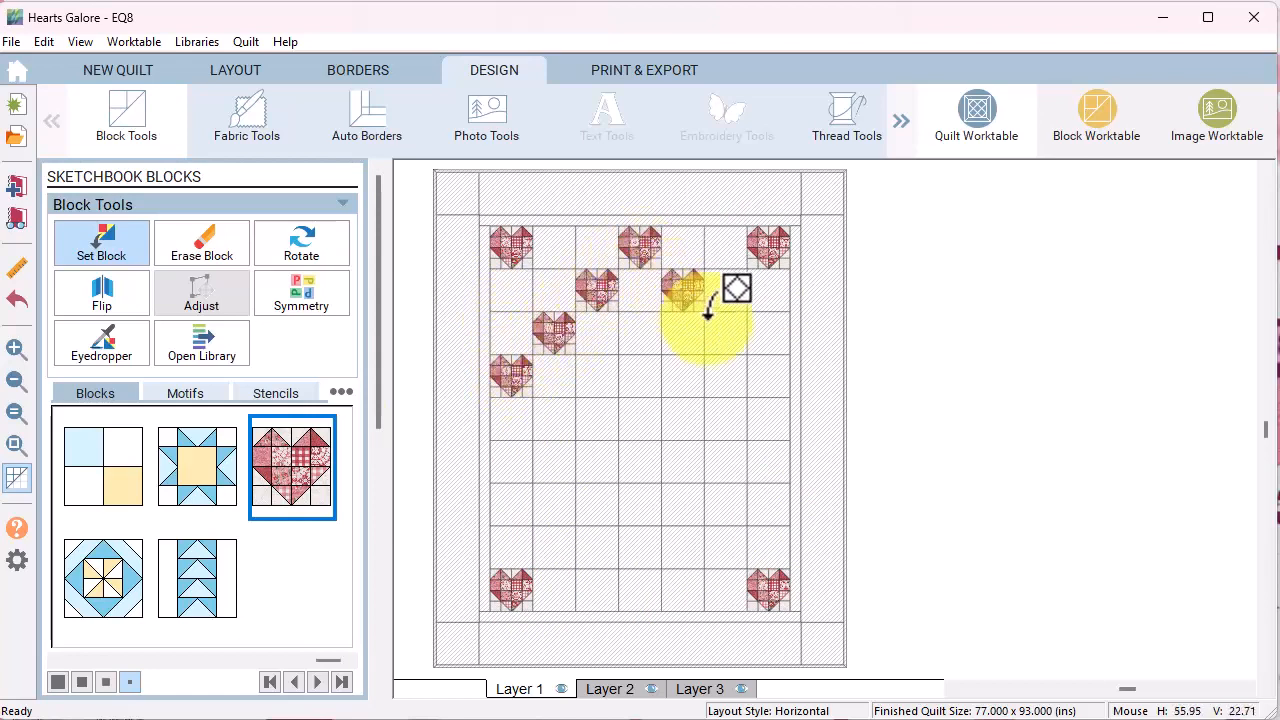
click(725, 332)
click(768, 375)
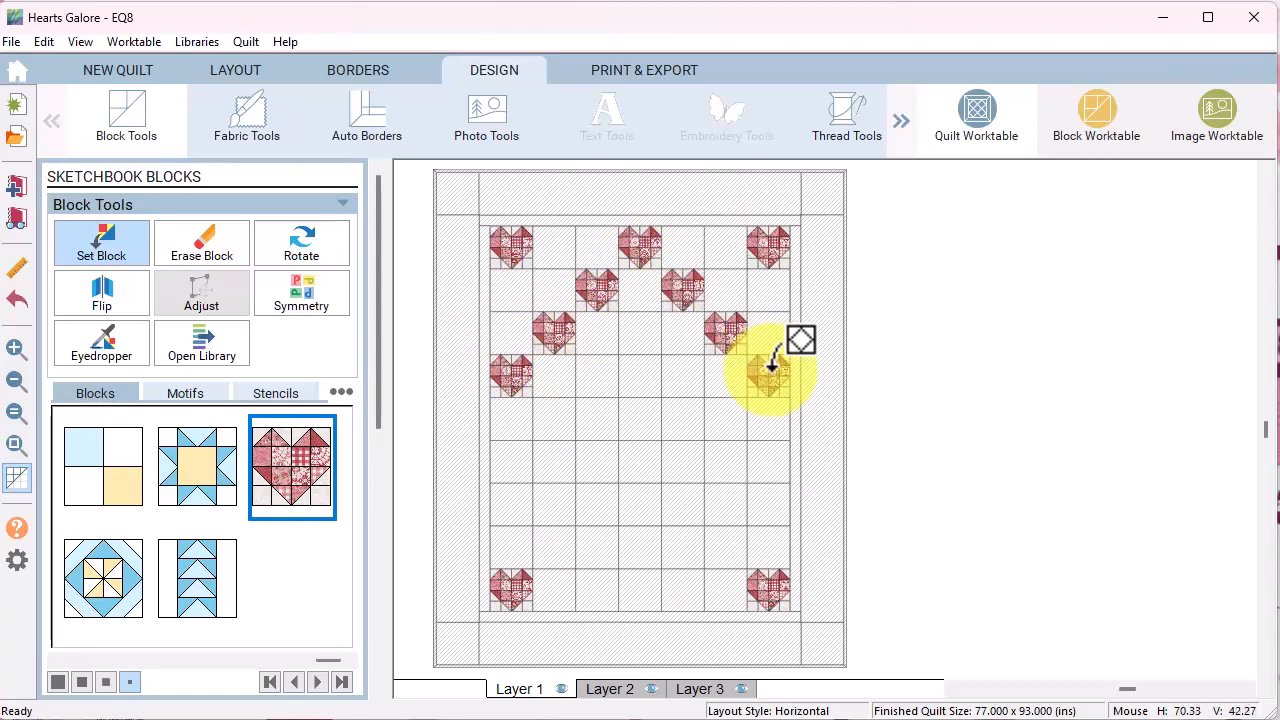
Step: Set heart blocks in a V from the bottom row's center up to both ends of the sixth row
click(641, 592)
click(601, 551)
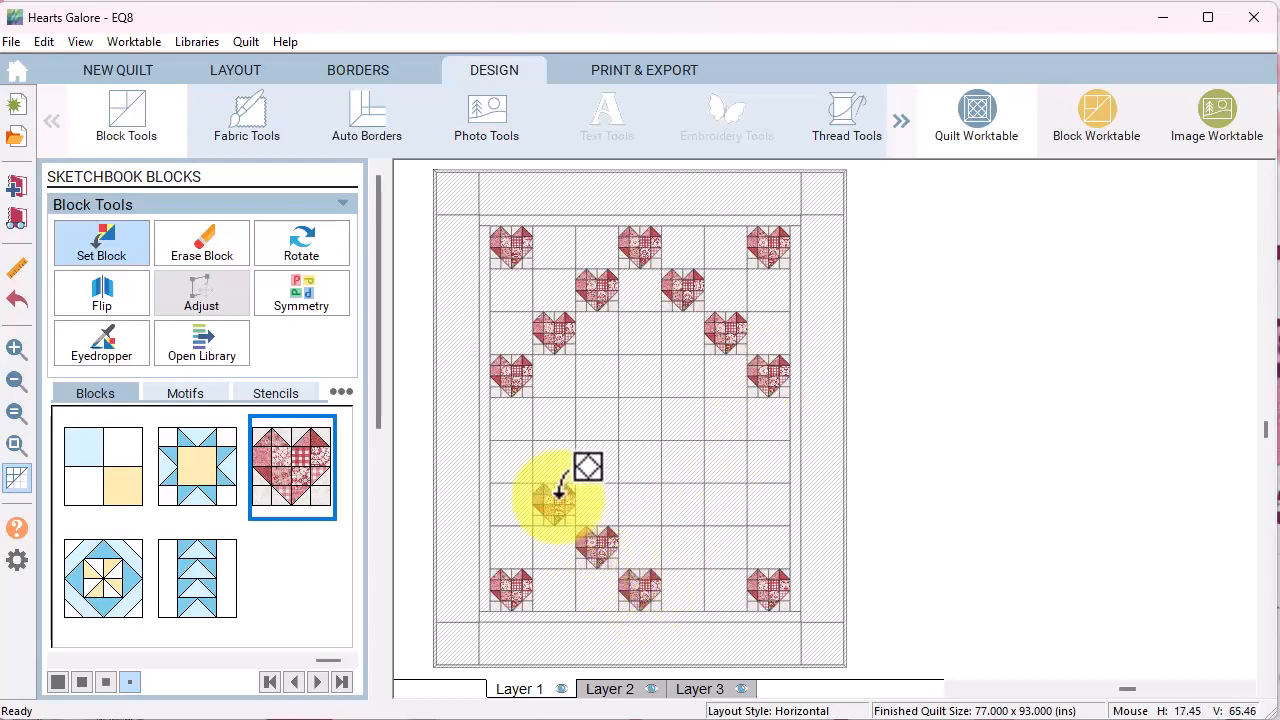
click(558, 497)
click(514, 455)
click(683, 547)
click(725, 504)
click(768, 461)
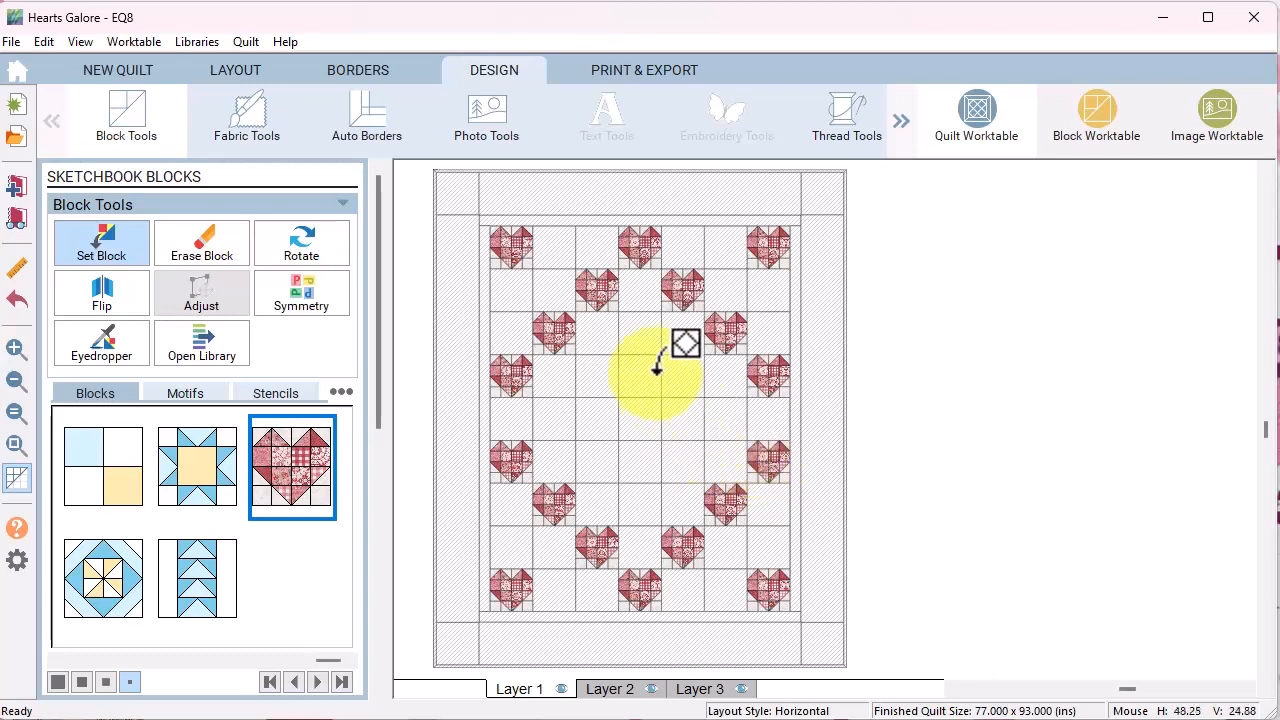
Step: Set five heart blocks in a plus shape at the grid's center and one in each corner square of the second border
click(606, 417)
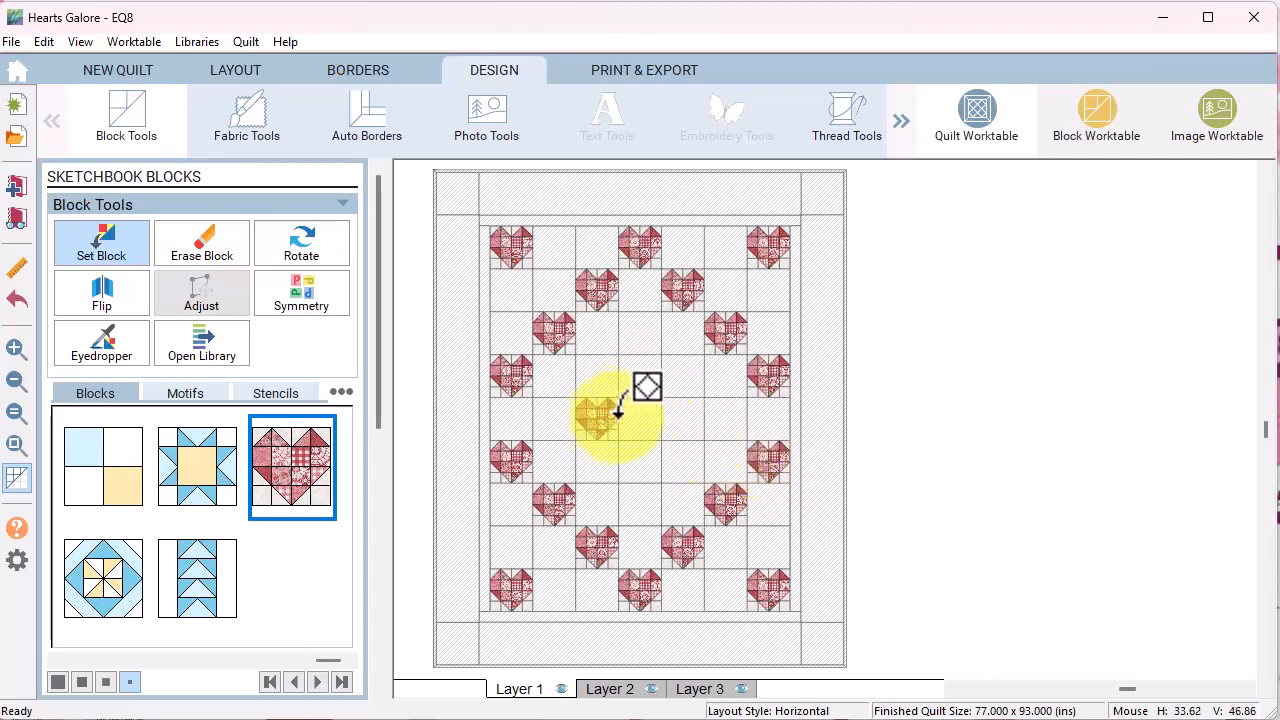
click(640, 416)
click(677, 416)
click(645, 378)
click(642, 455)
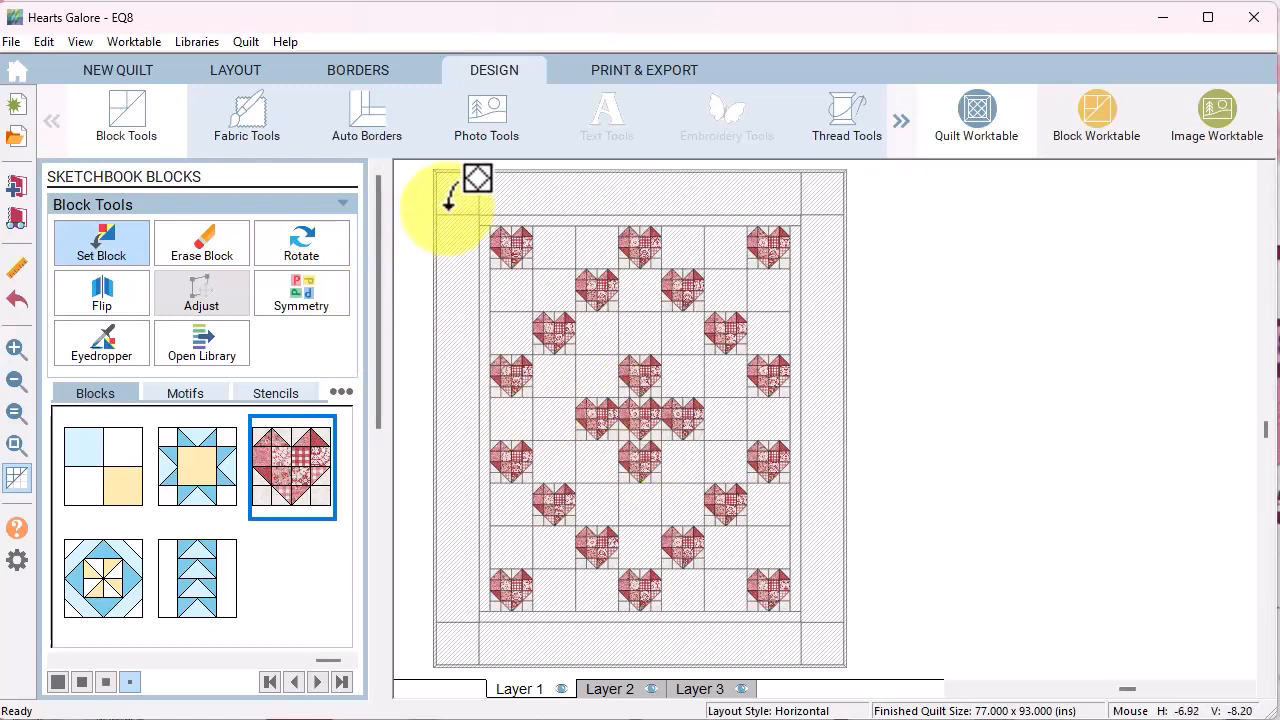
ctrl+click(458, 192)
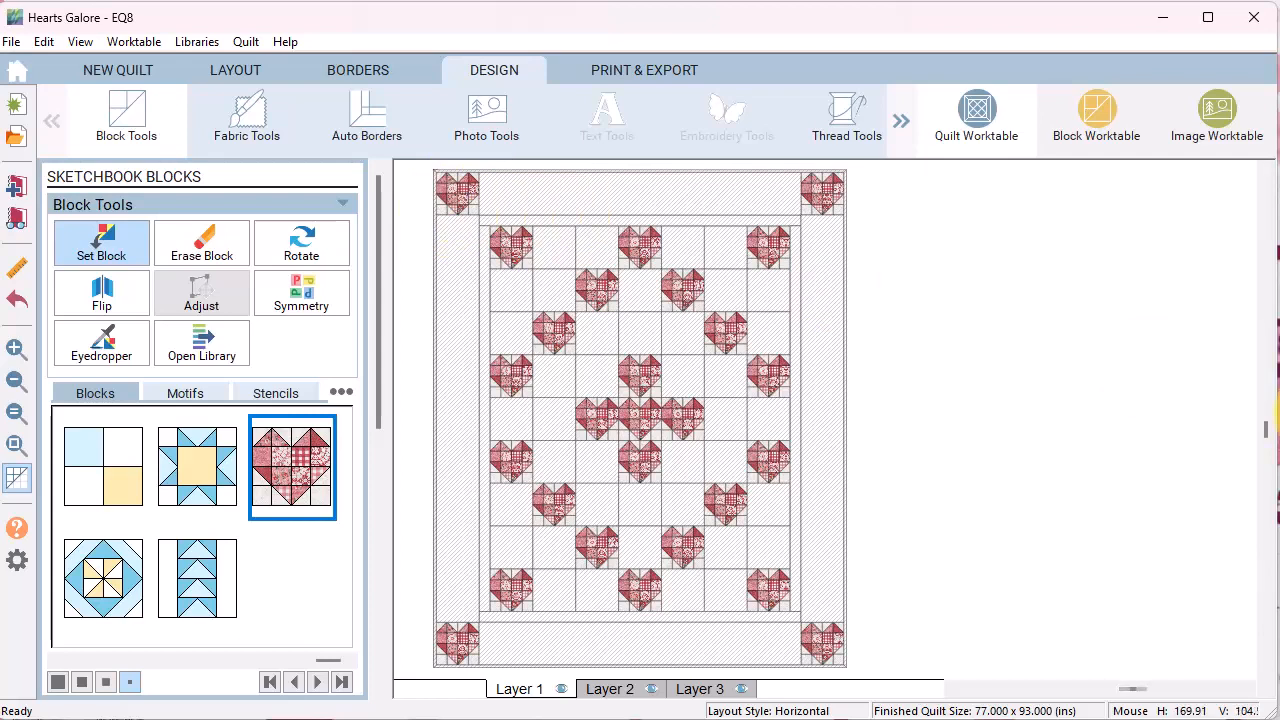
Step: Set the Half-Square Triangle block in the five empty cells around the upper-left corner heart of the grid
drag(322, 660, 114, 660)
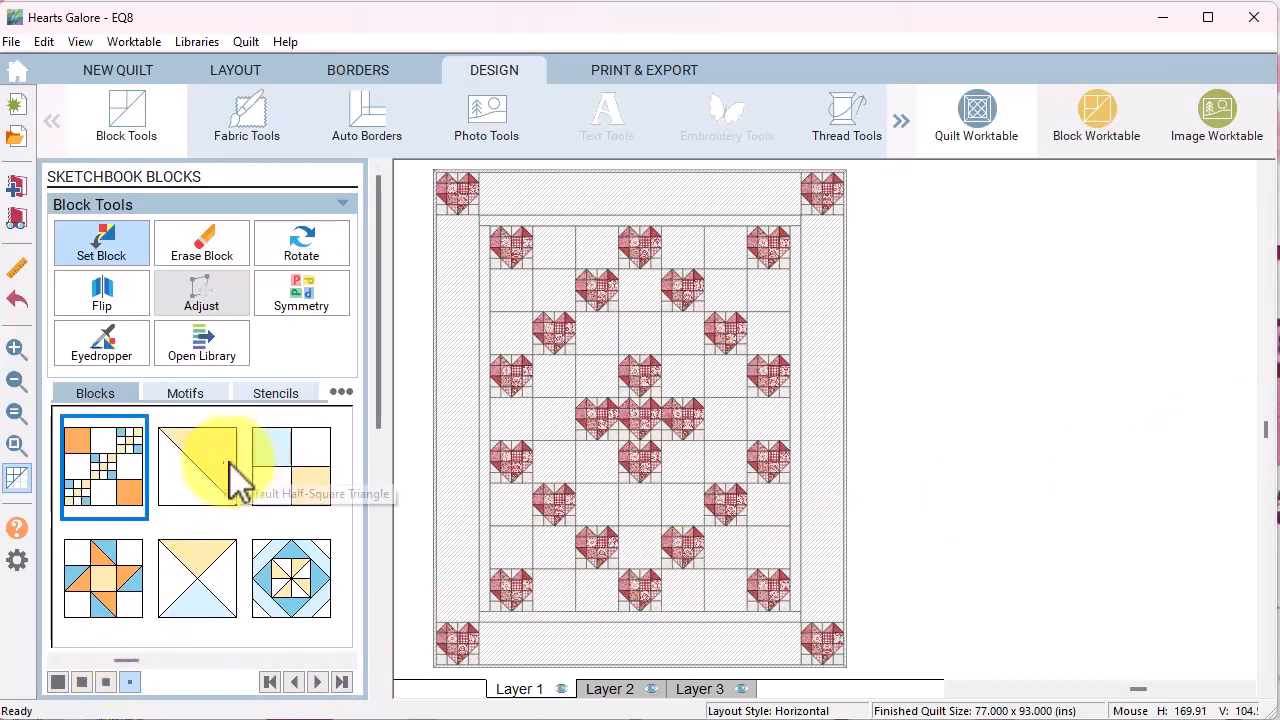
click(205, 485)
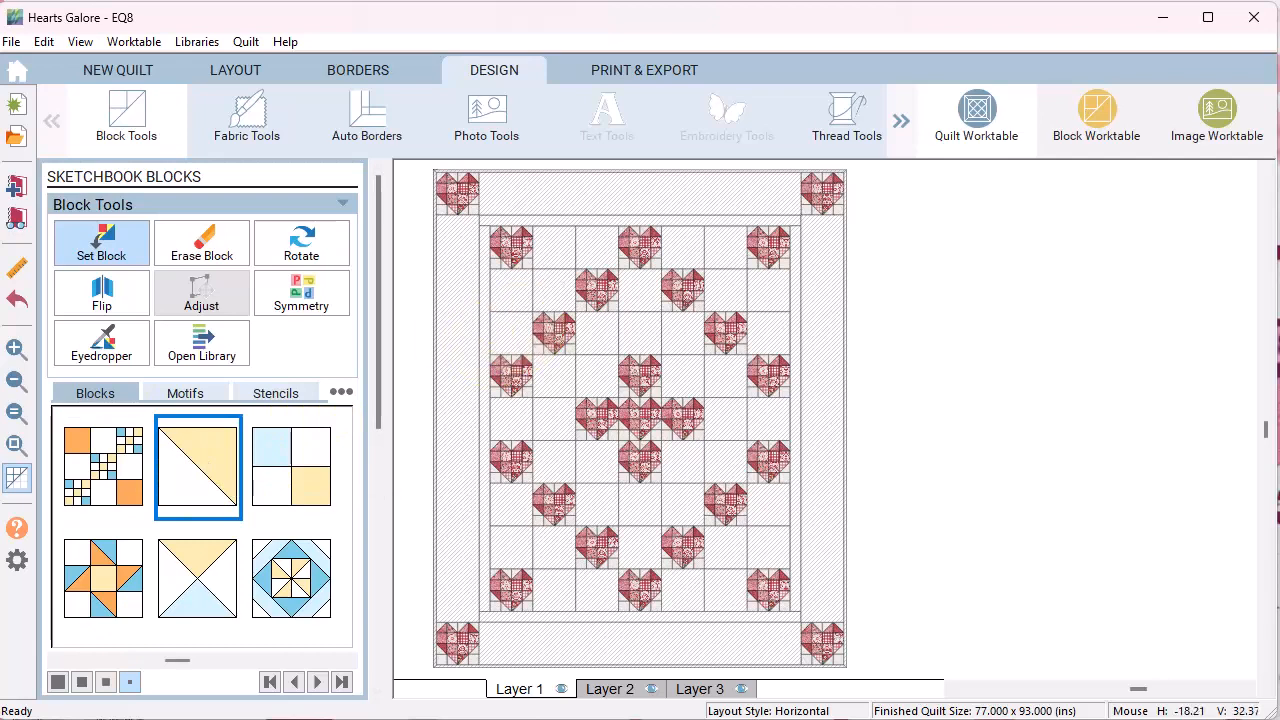
click(516, 321)
click(521, 283)
click(553, 252)
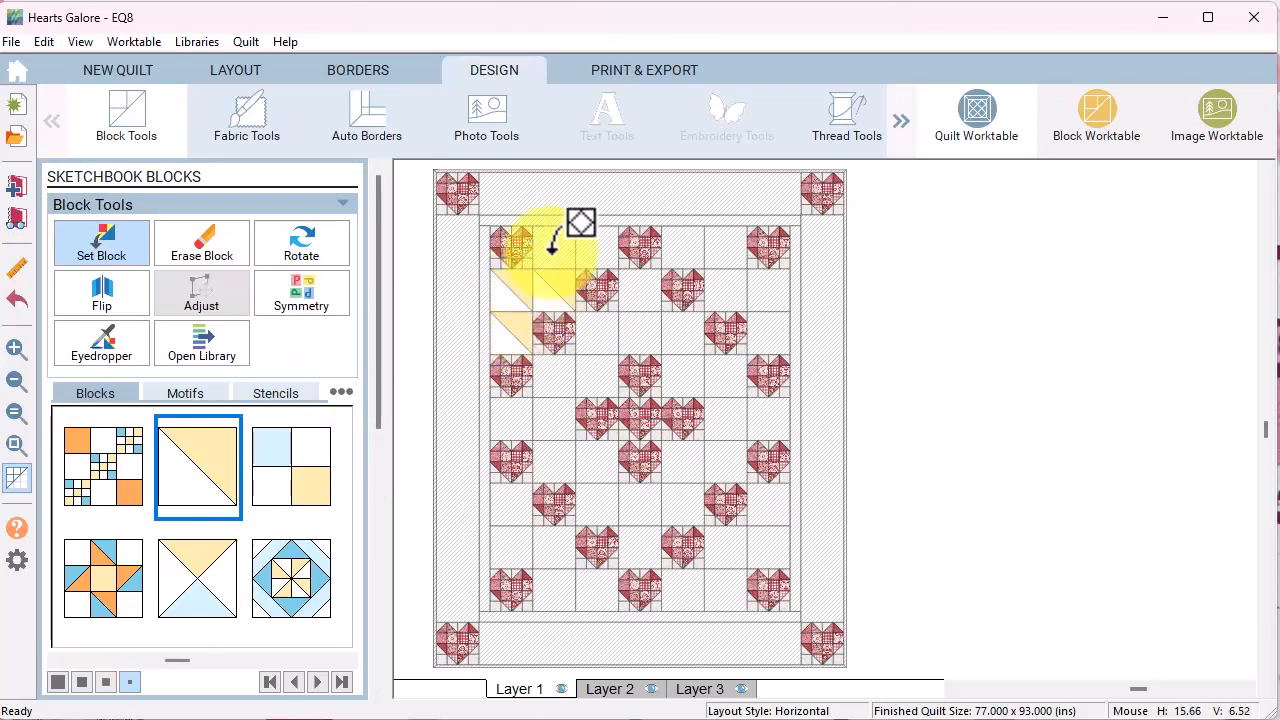
click(598, 250)
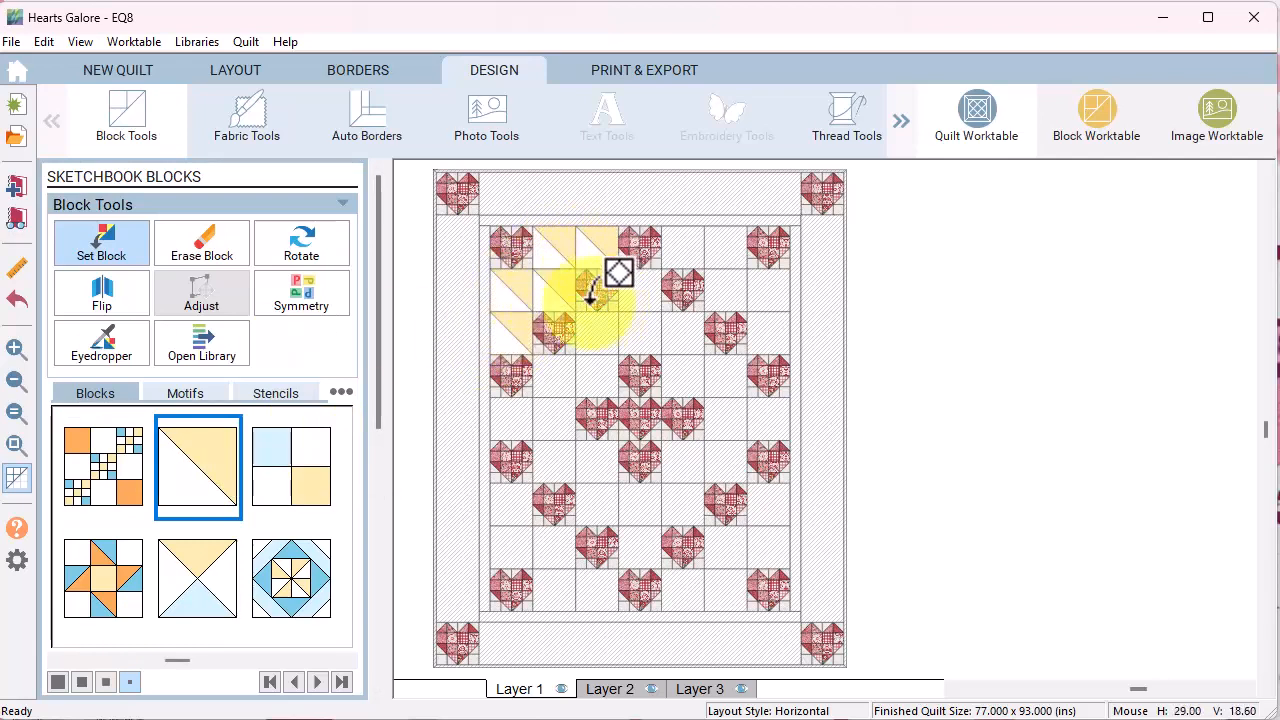
Step: Rotate the upper-left half-square triangles so their yellow halves form a diagonal band
click(305, 245)
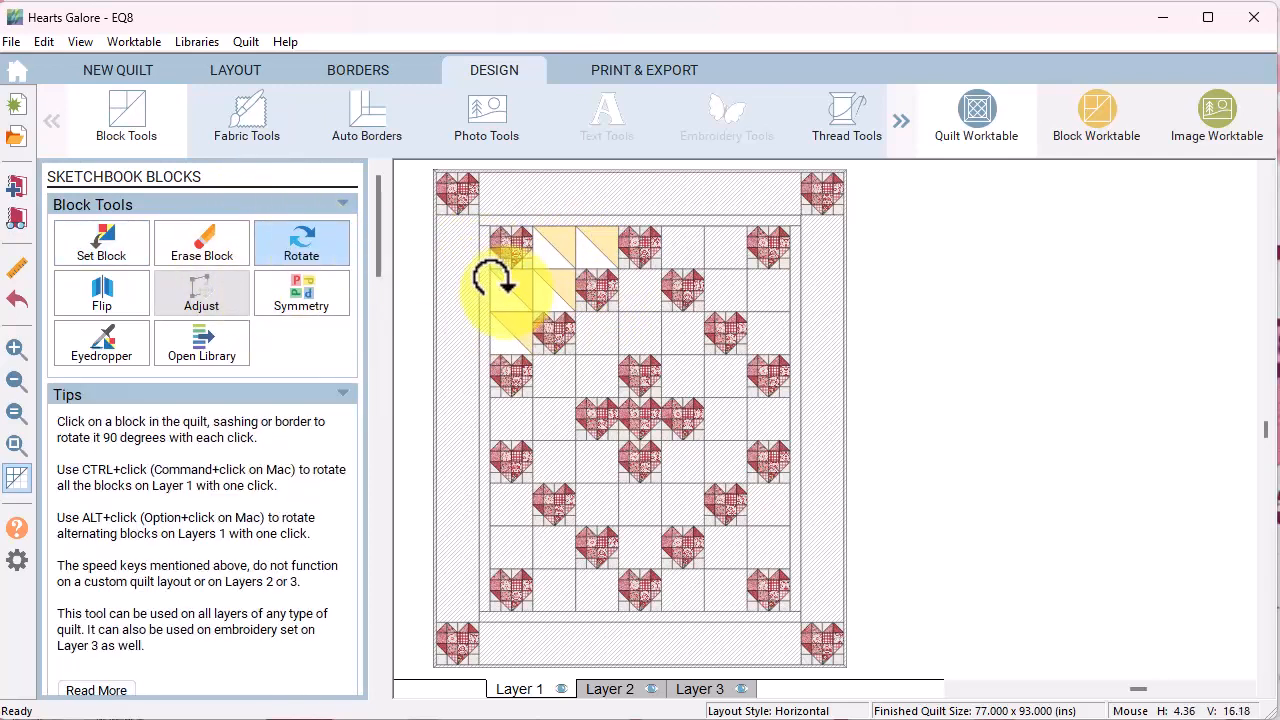
click(497, 312)
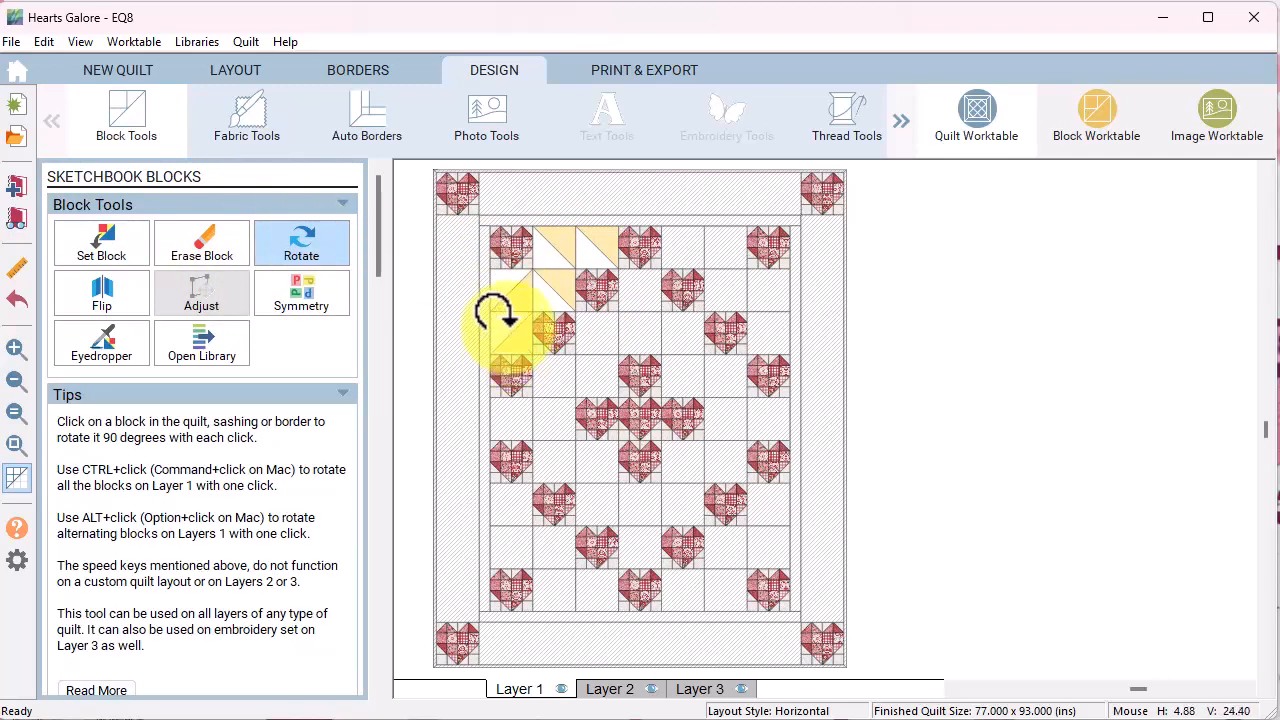
click(537, 270)
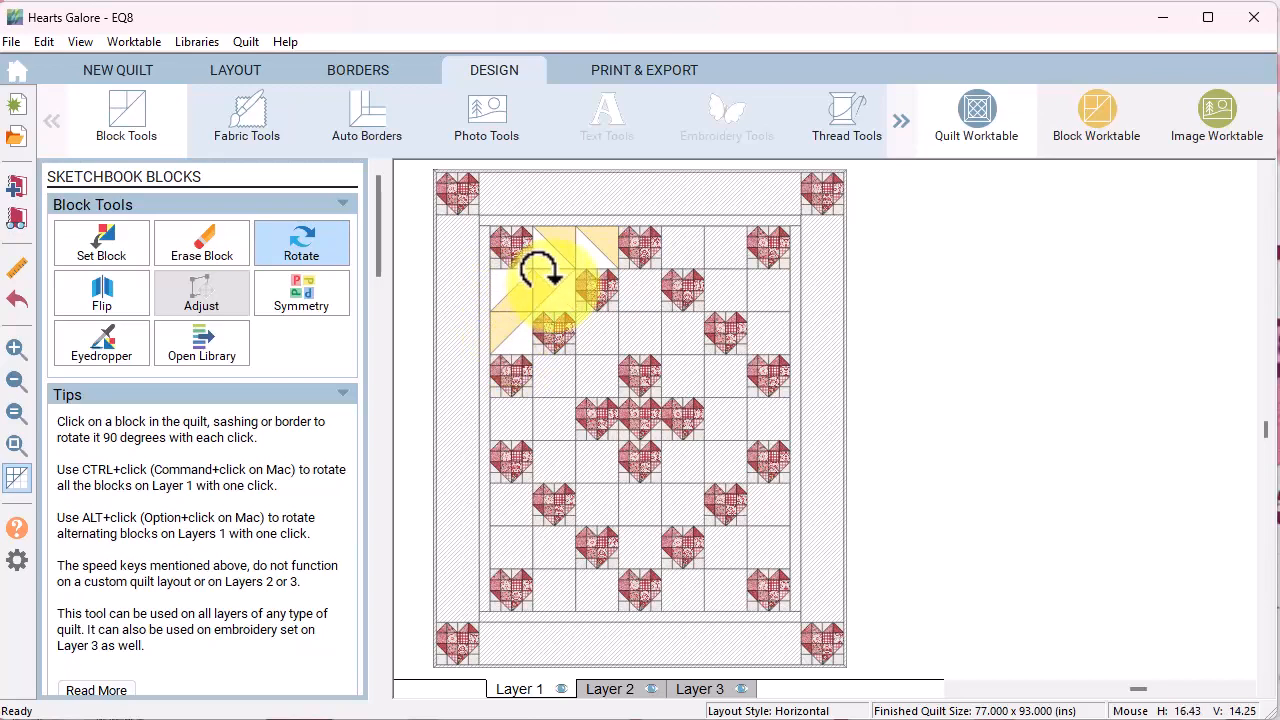
click(585, 232)
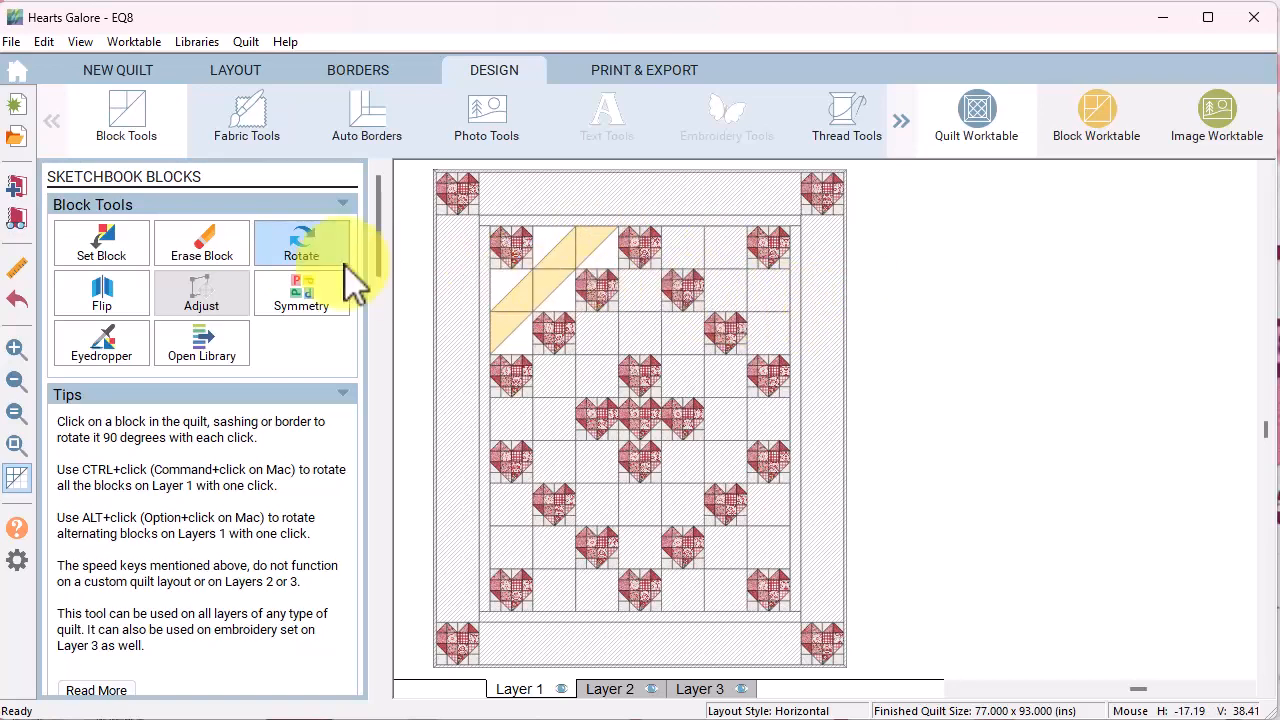
Step: Set the Half-Square Triangle block in the five empty cells around the upper-right corner heart of the grid
click(104, 245)
click(204, 475)
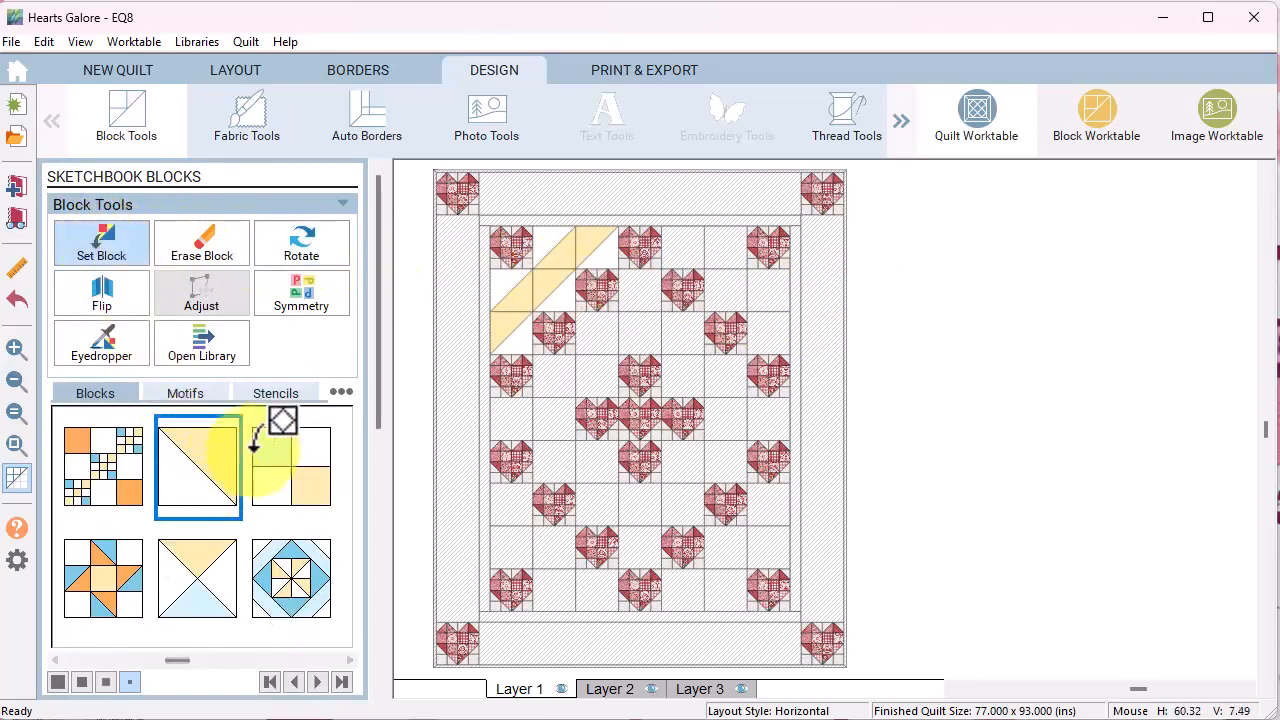
click(691, 247)
click(724, 250)
click(766, 285)
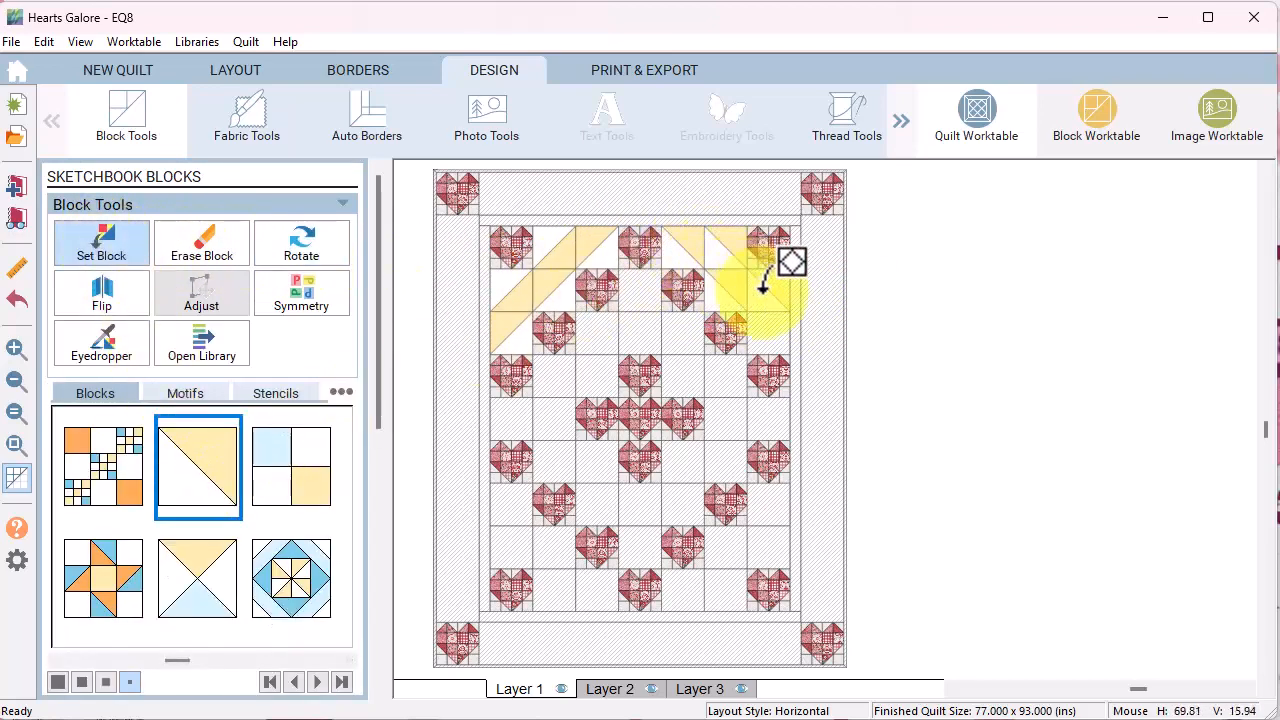
Step: Set Half-Square Triangle blocks in the five empty cells around each of the two lower corner hearts of the grid
click(728, 588)
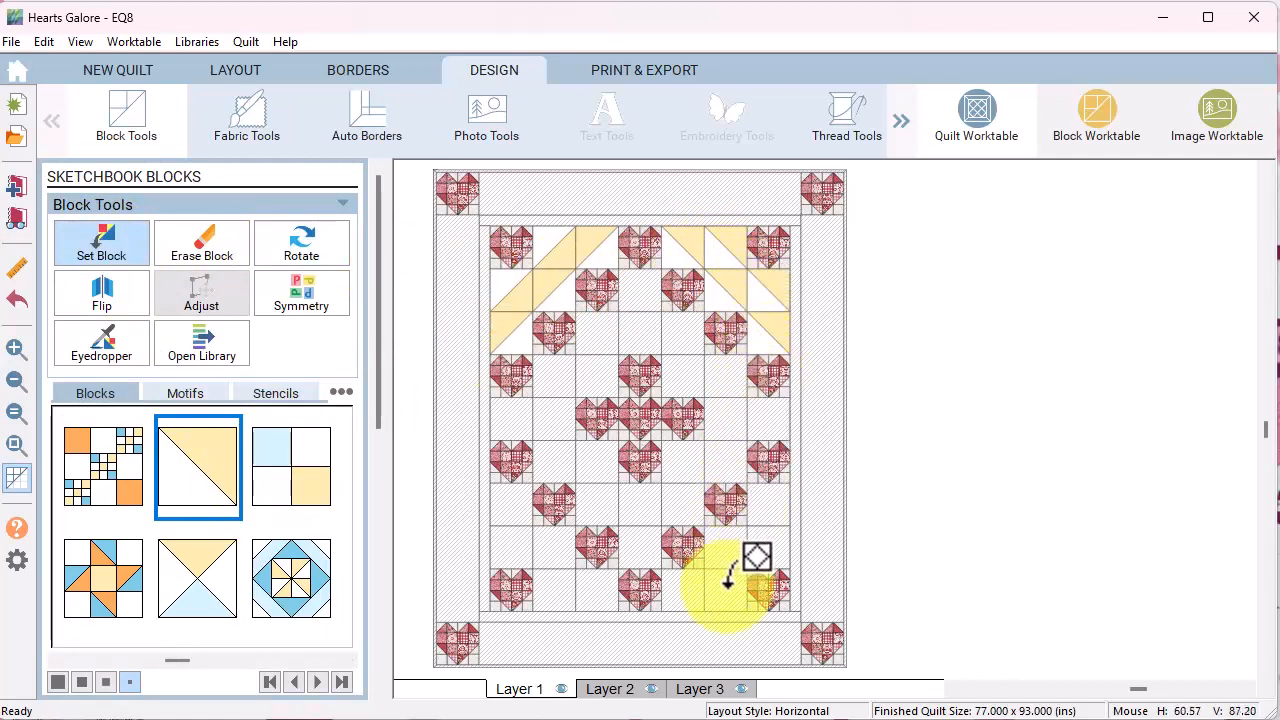
click(726, 542)
click(689, 579)
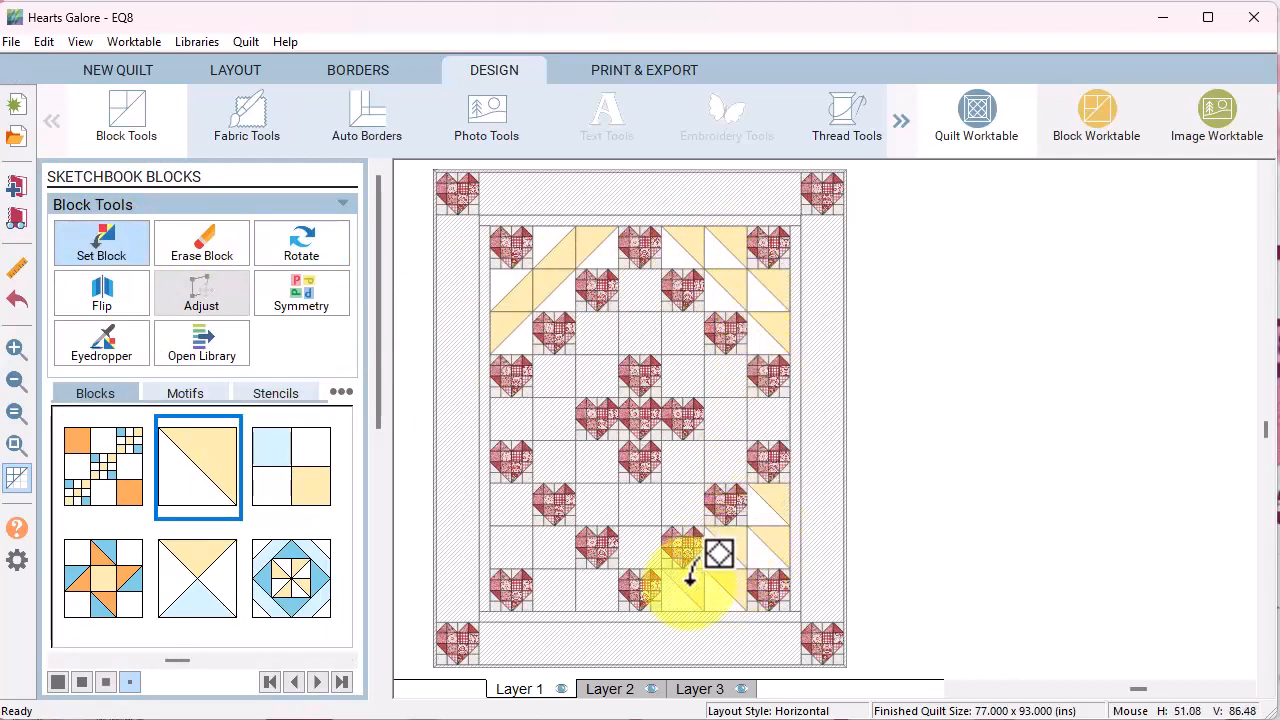
click(562, 580)
click(546, 560)
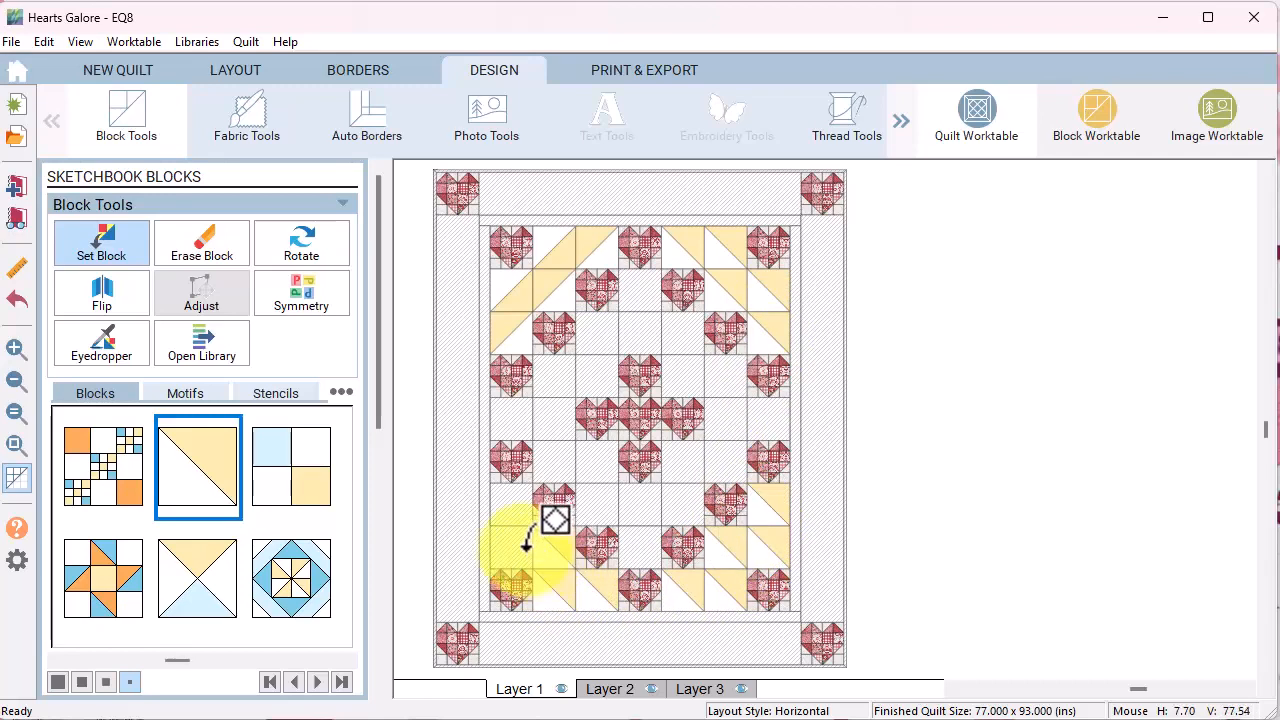
click(523, 543)
click(510, 514)
Step: Rotate the half-square triangles around both lower corner hearts so their yellow halves form diagonal bands
click(301, 242)
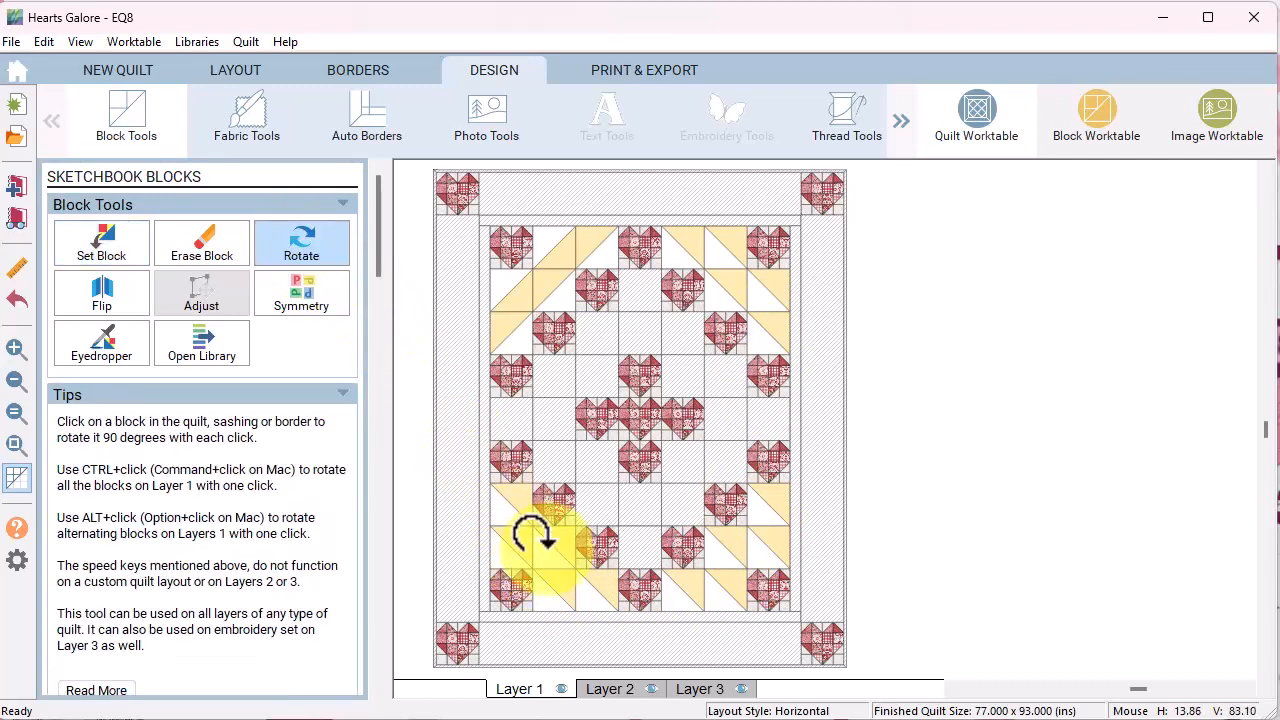
click(547, 549)
click(549, 548)
click(593, 592)
click(594, 592)
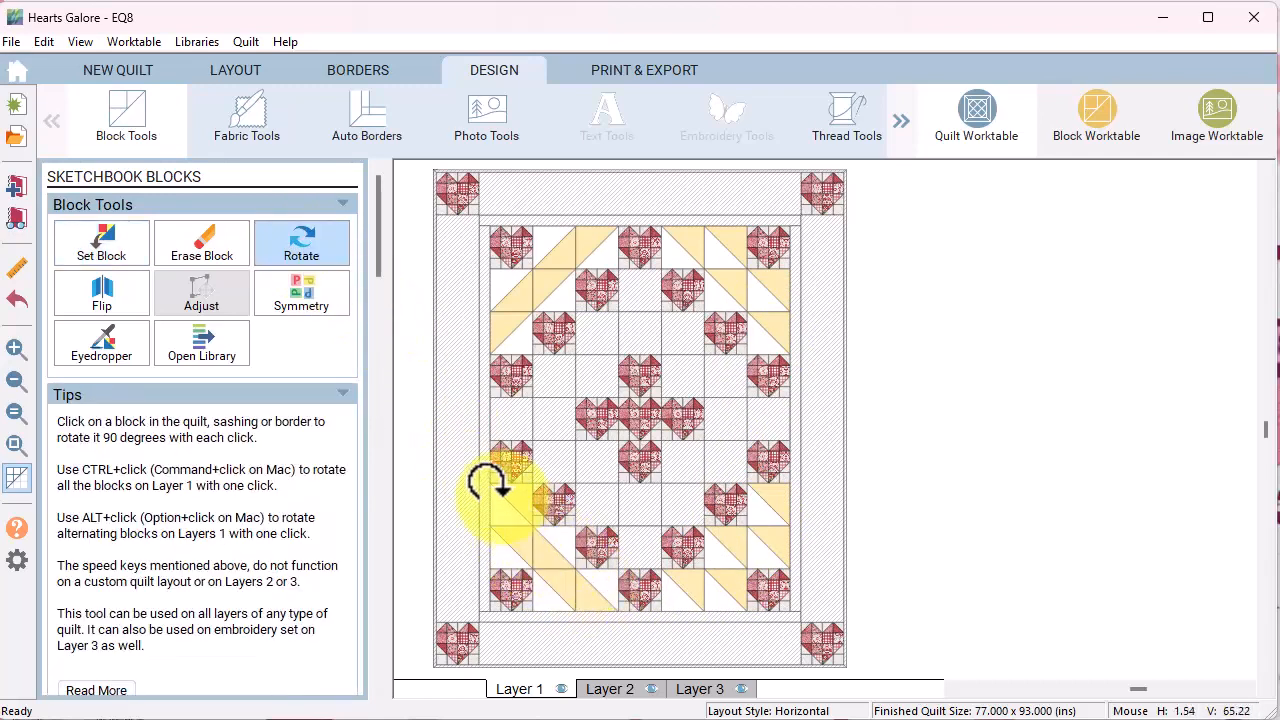
click(503, 502)
click(685, 588)
click(723, 589)
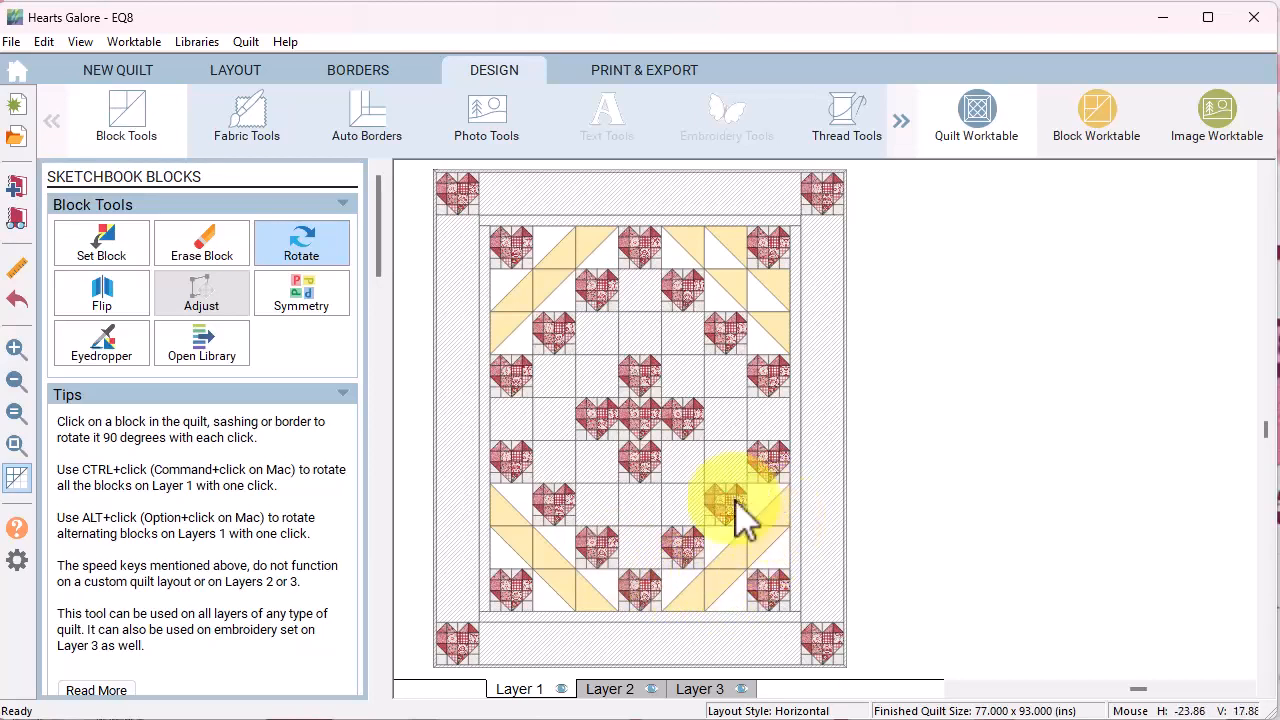
Step: Set the Four X block in the eight empty middle-row and middle-column cells, and rotate the middle-column ones a quarter turn
click(104, 245)
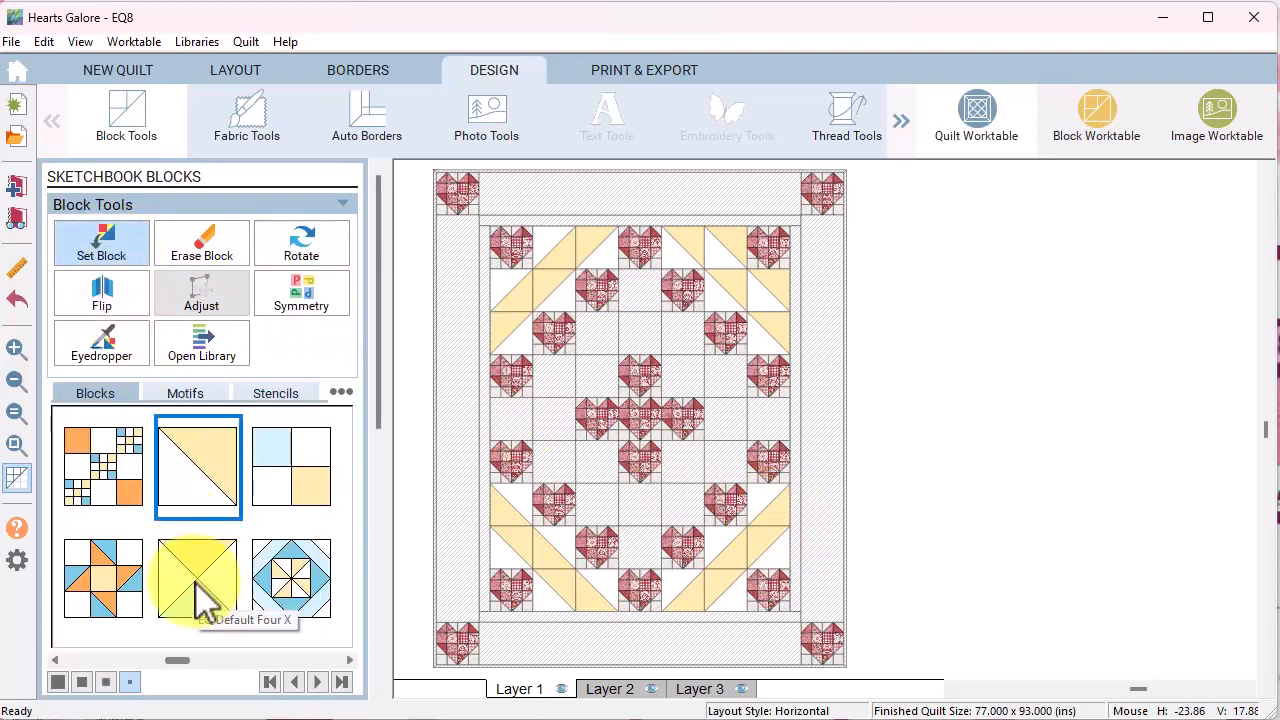
click(197, 586)
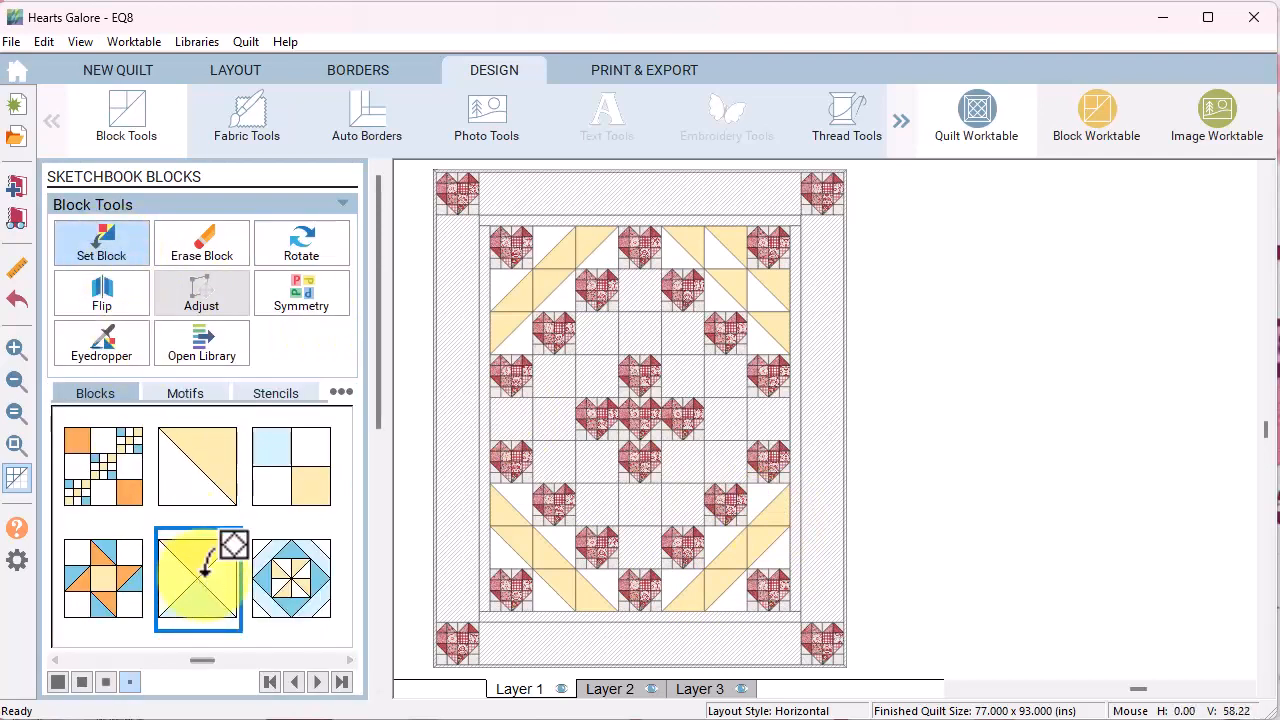
click(642, 288)
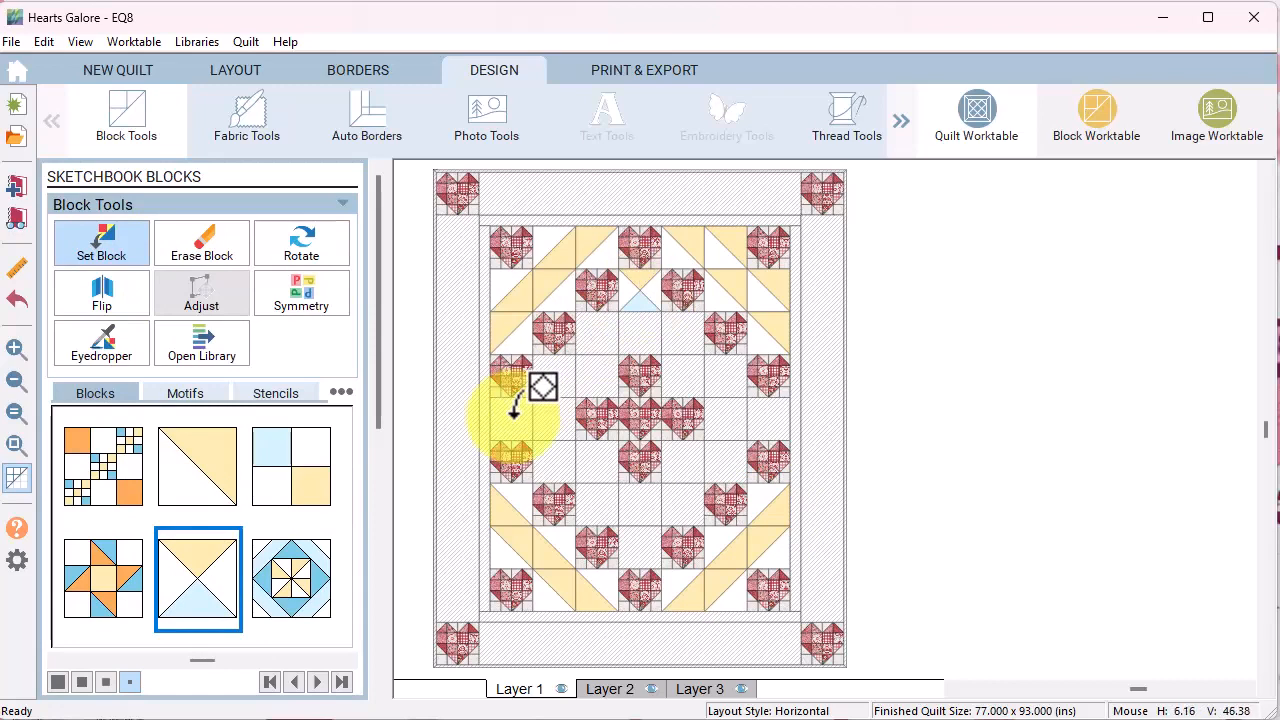
click(638, 540)
click(762, 418)
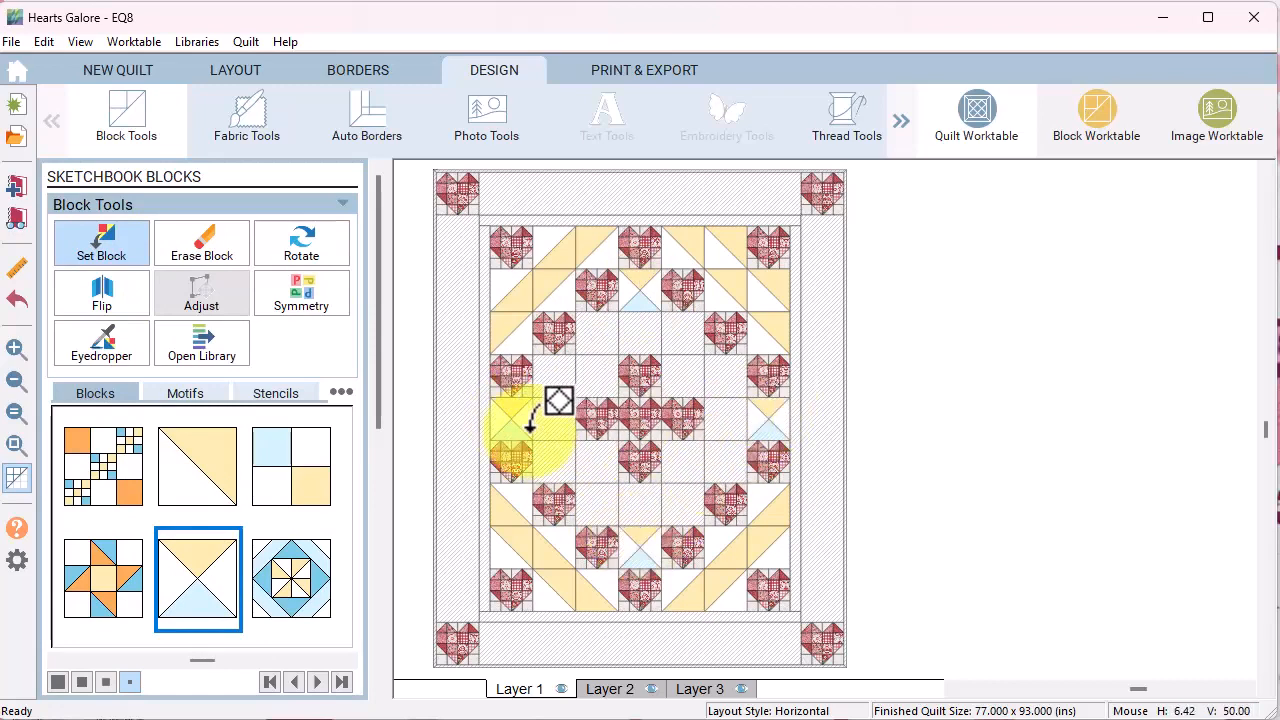
click(530, 428)
click(648, 330)
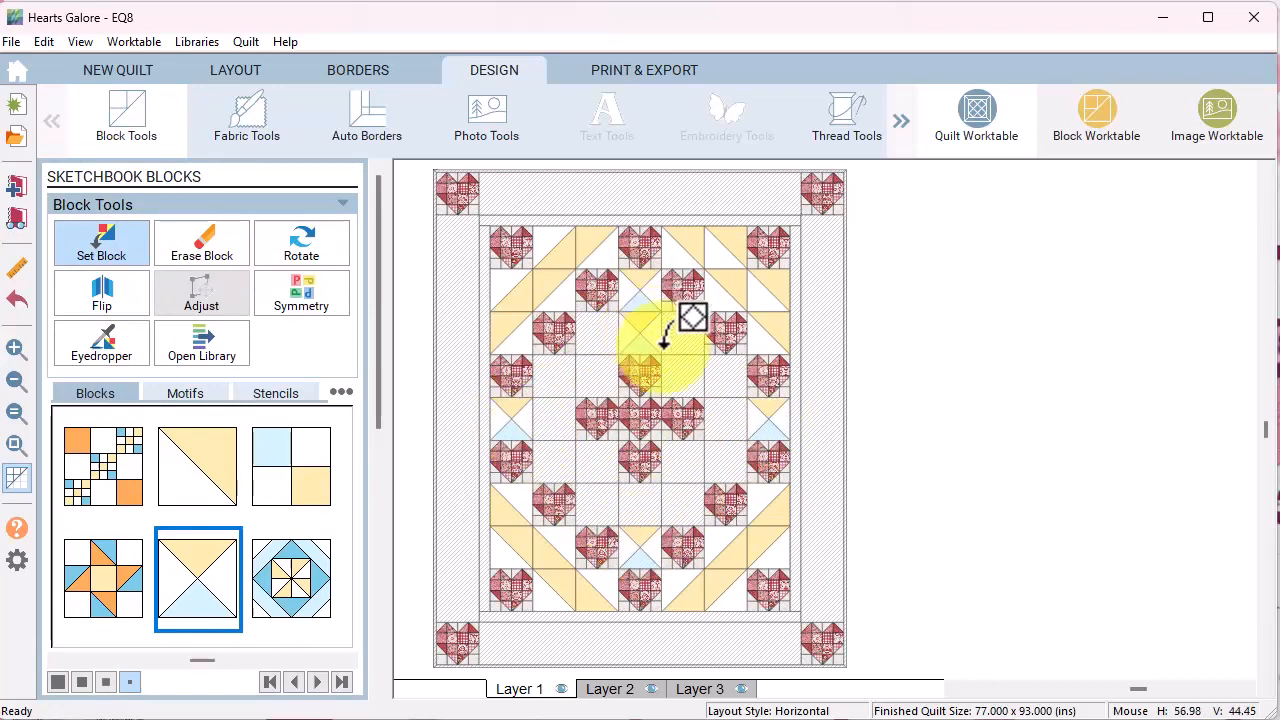
click(720, 416)
click(642, 500)
click(560, 417)
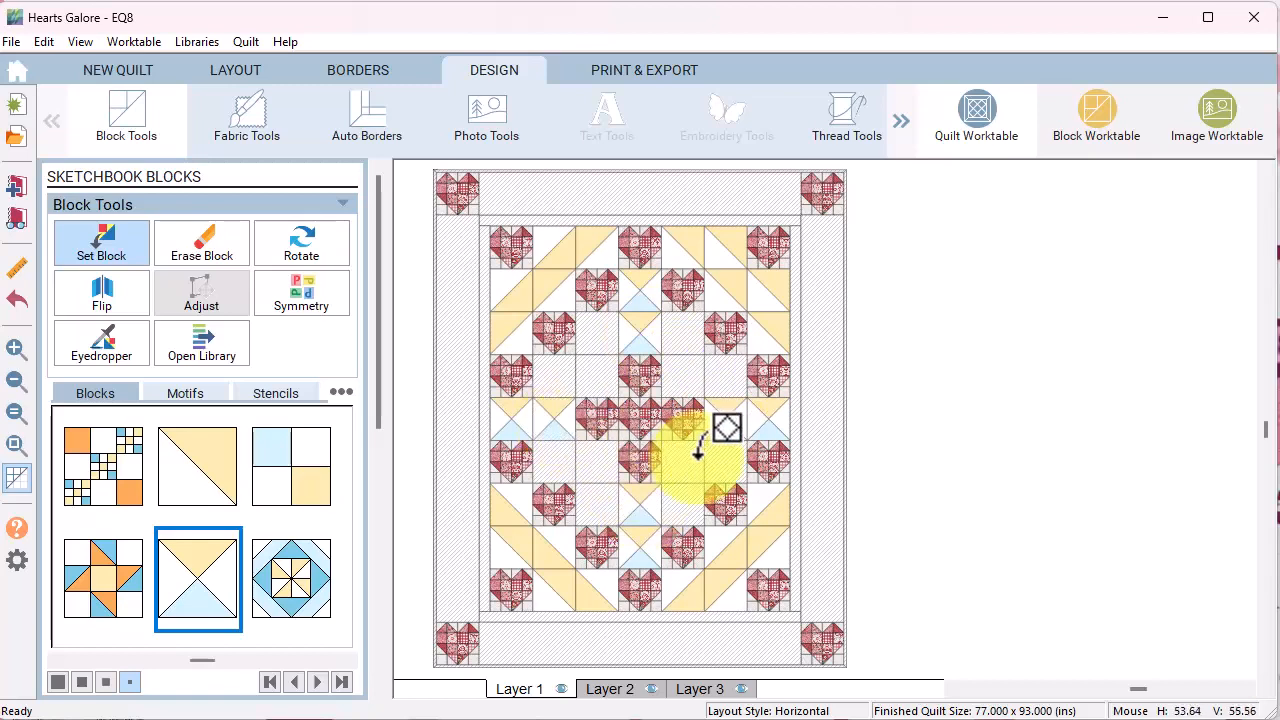
click(316, 248)
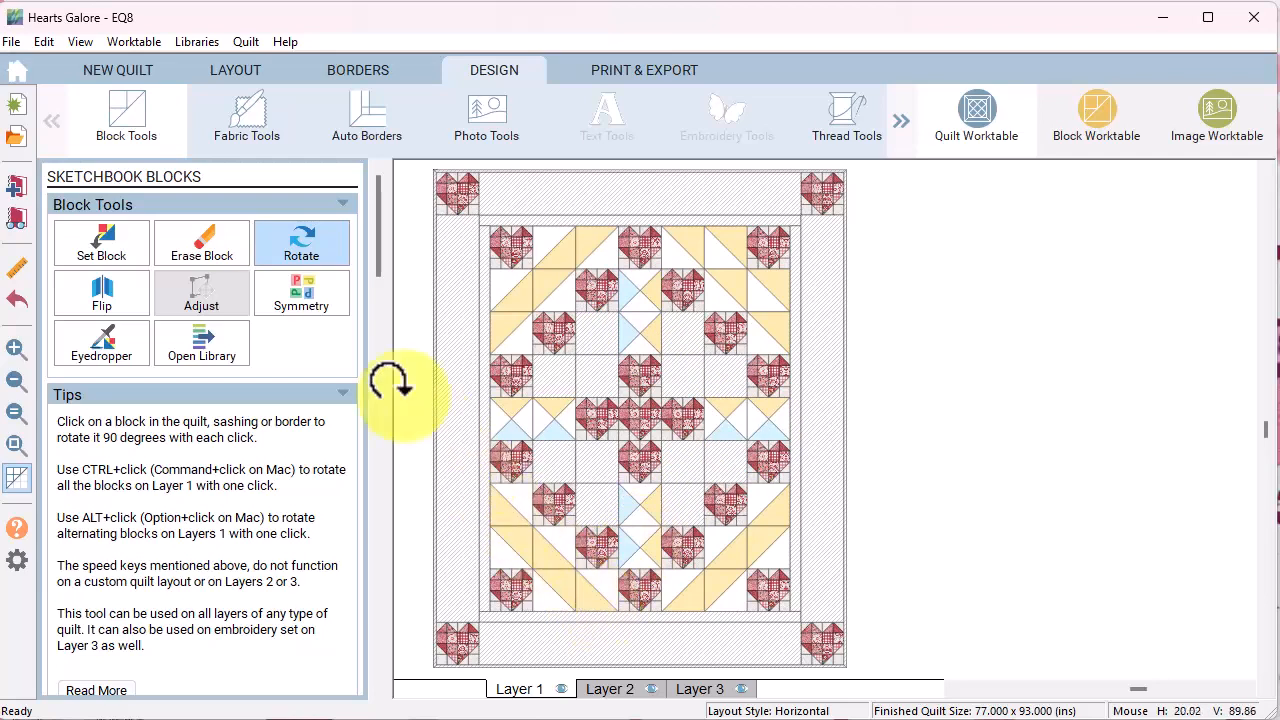
Step: Set Half-Square Triangle blocks in the twelve empty cells around the central hearts and rotate them into a yellow diamond band
click(110, 242)
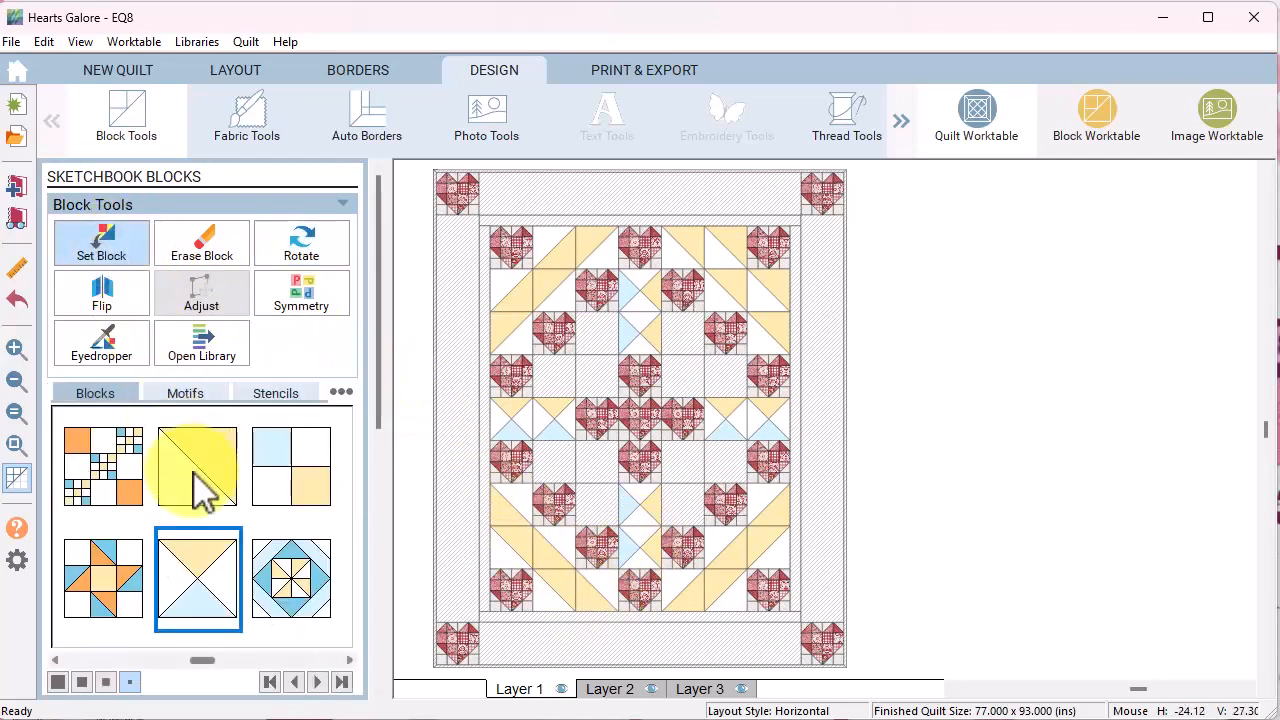
click(203, 490)
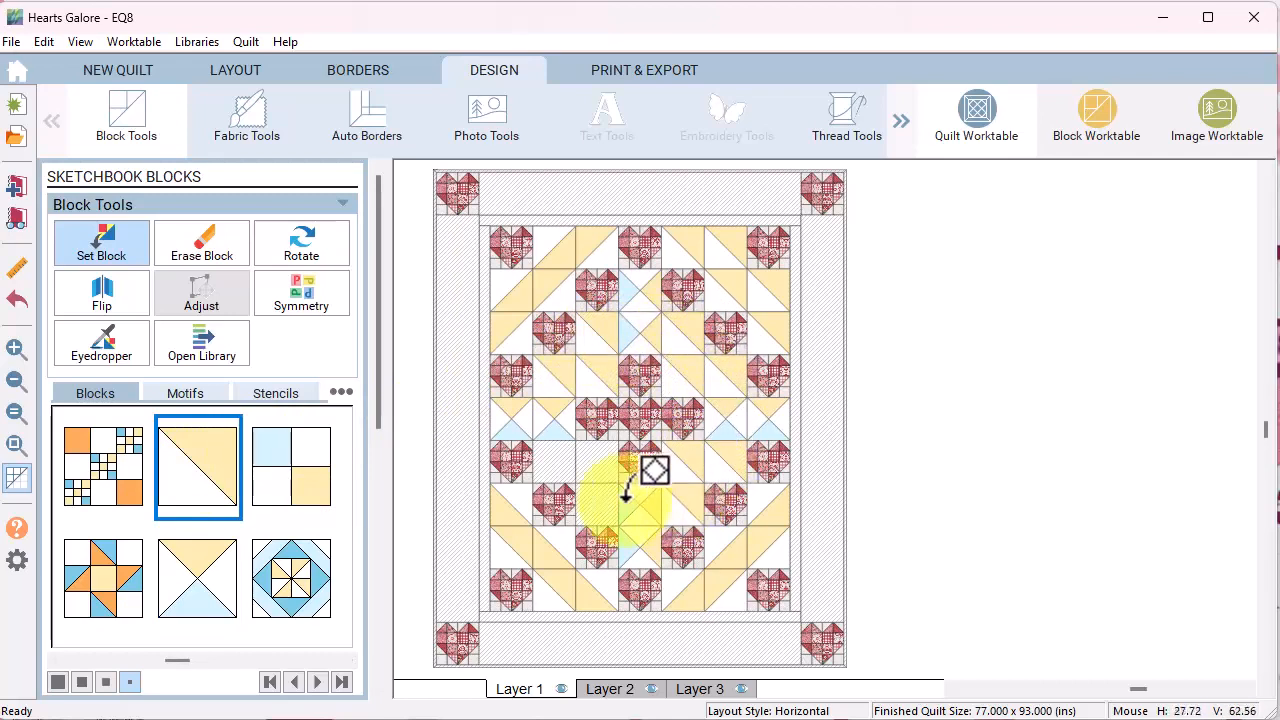
click(312, 245)
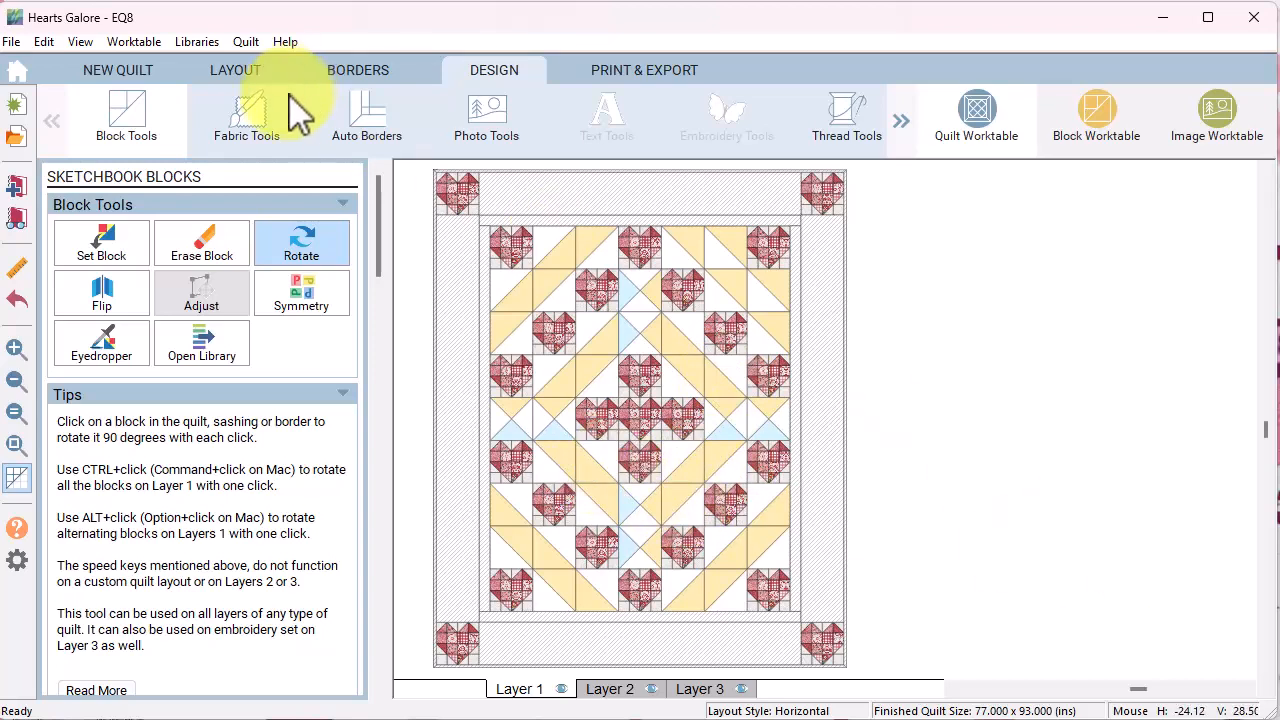
Step: Swap the white color in the quilt's blocks for the light cream tonal fabric
click(260, 135)
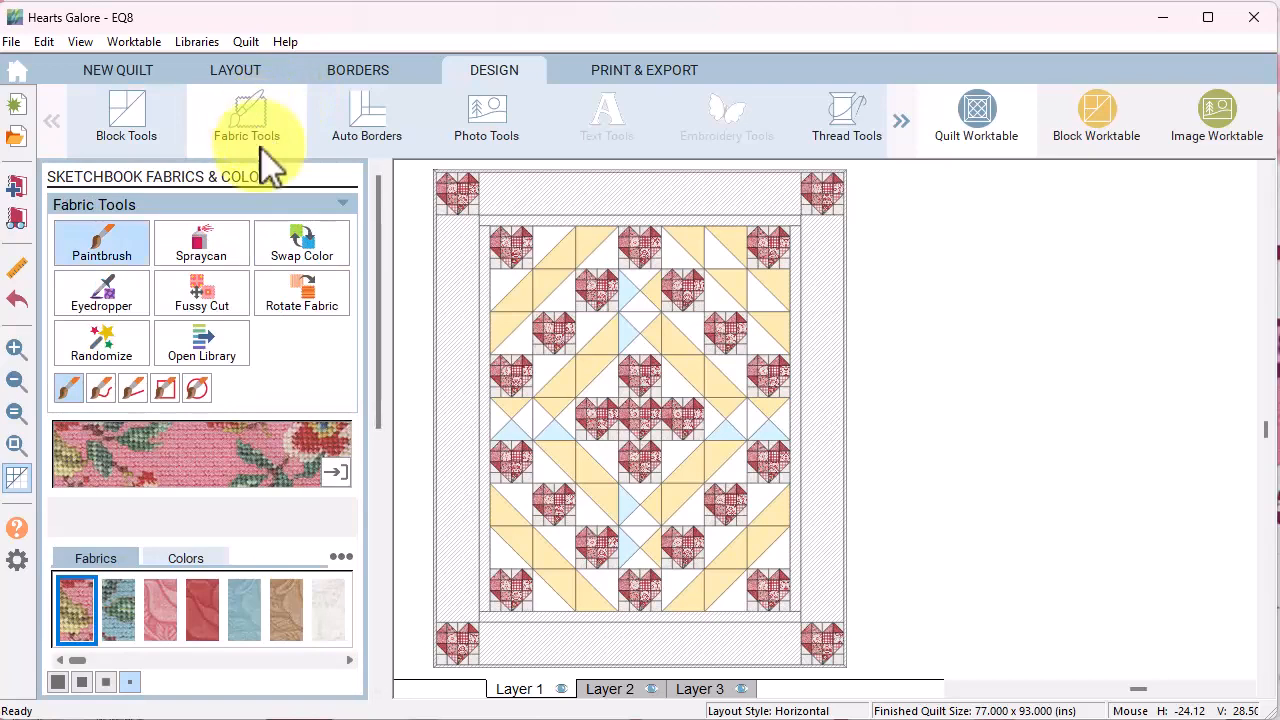
click(336, 625)
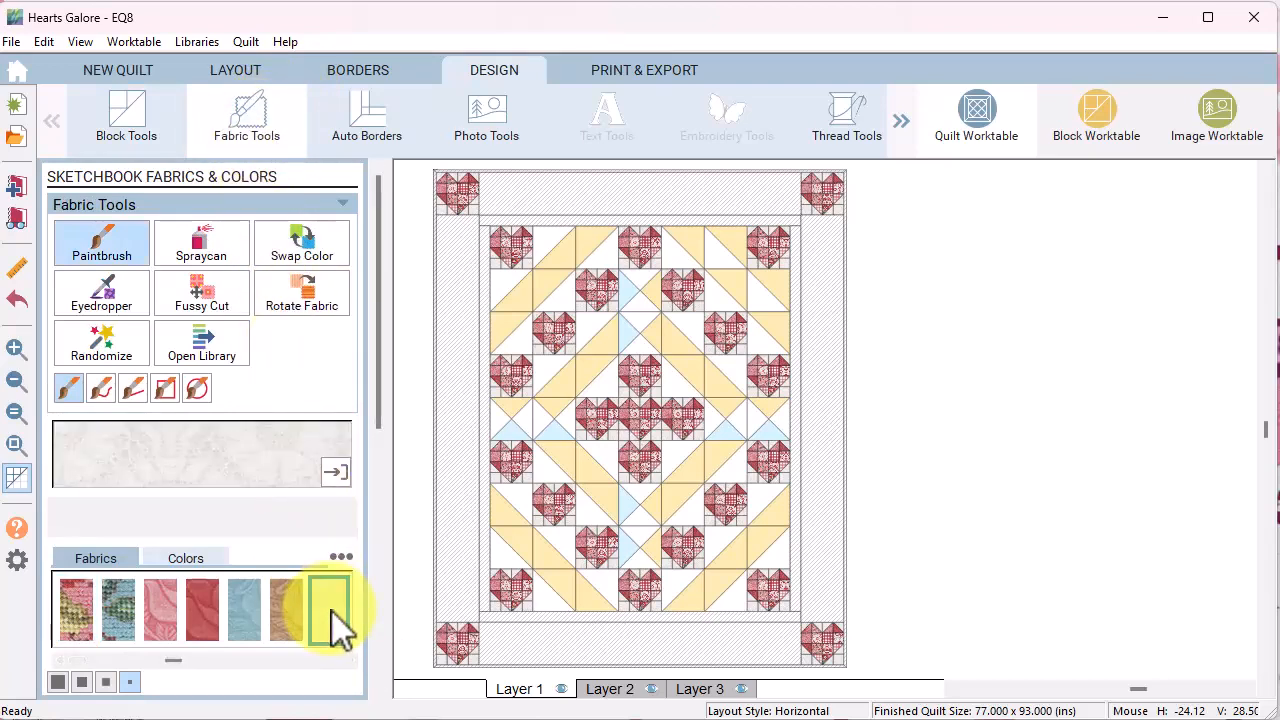
click(303, 245)
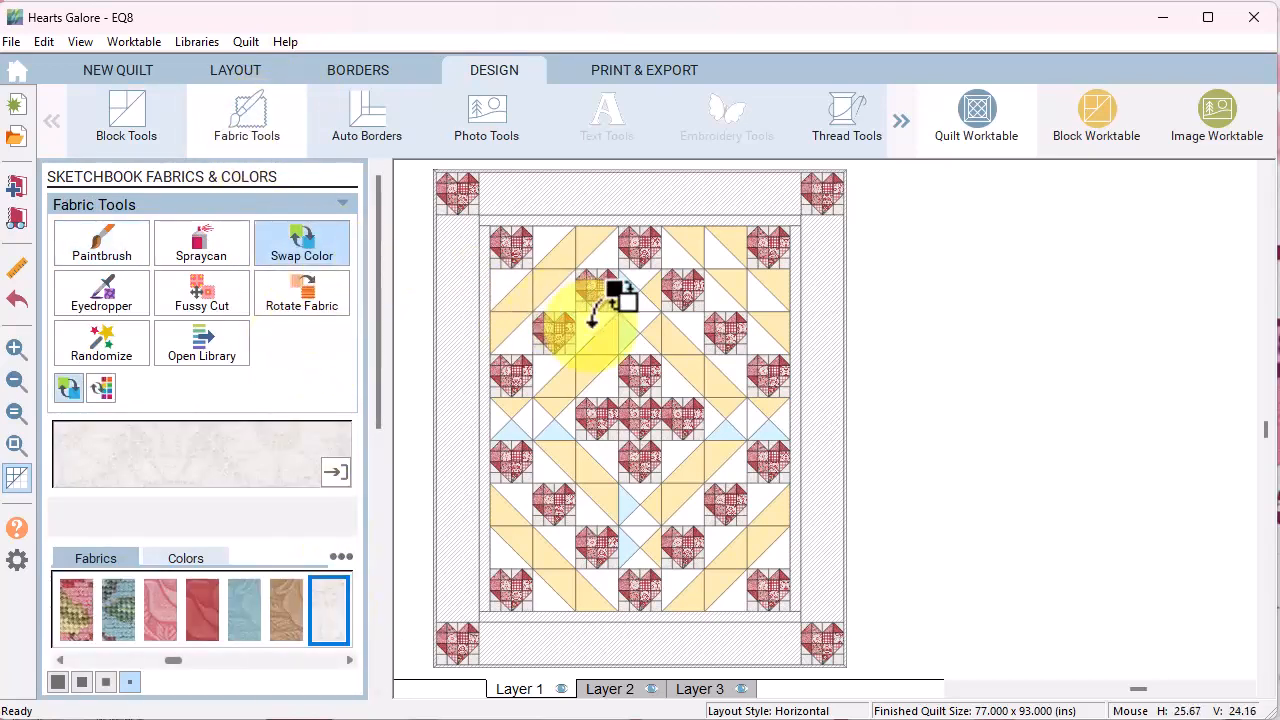
click(613, 292)
Step: Paint six scattered triangle patches across the quilt with the blue needlepoint floral fabric
click(101, 245)
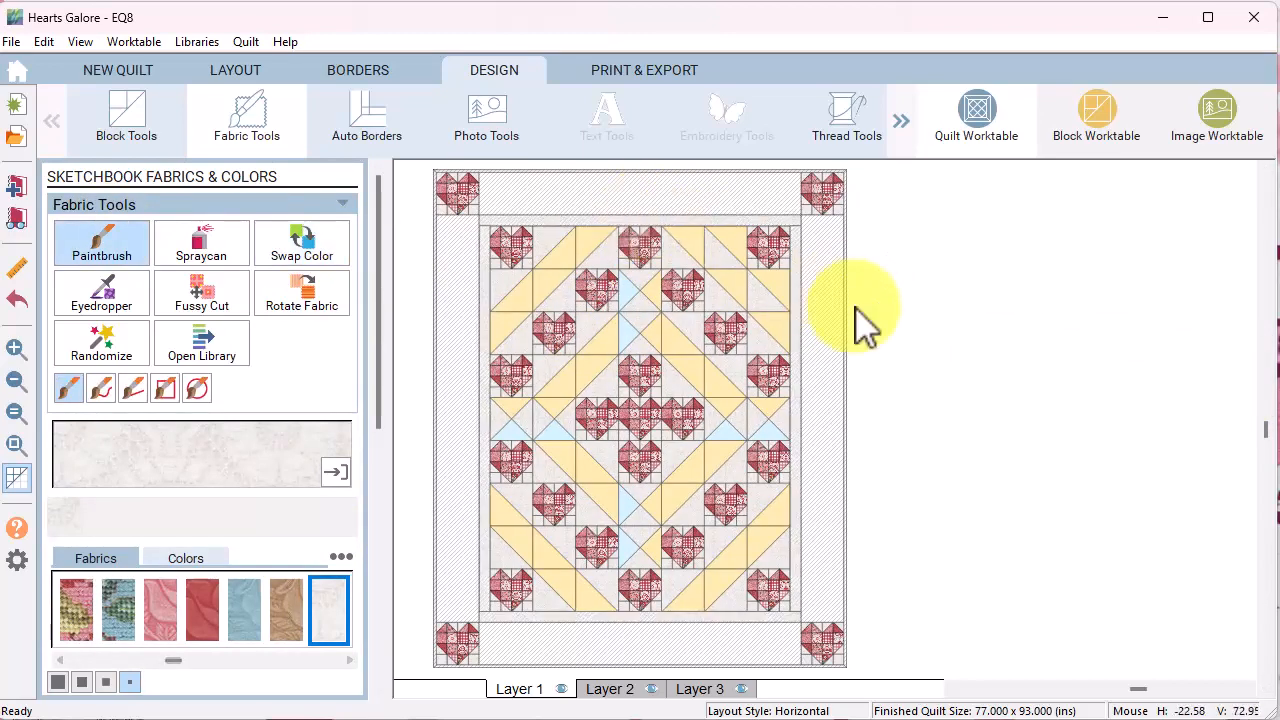
drag(173, 660, 83, 668)
click(124, 611)
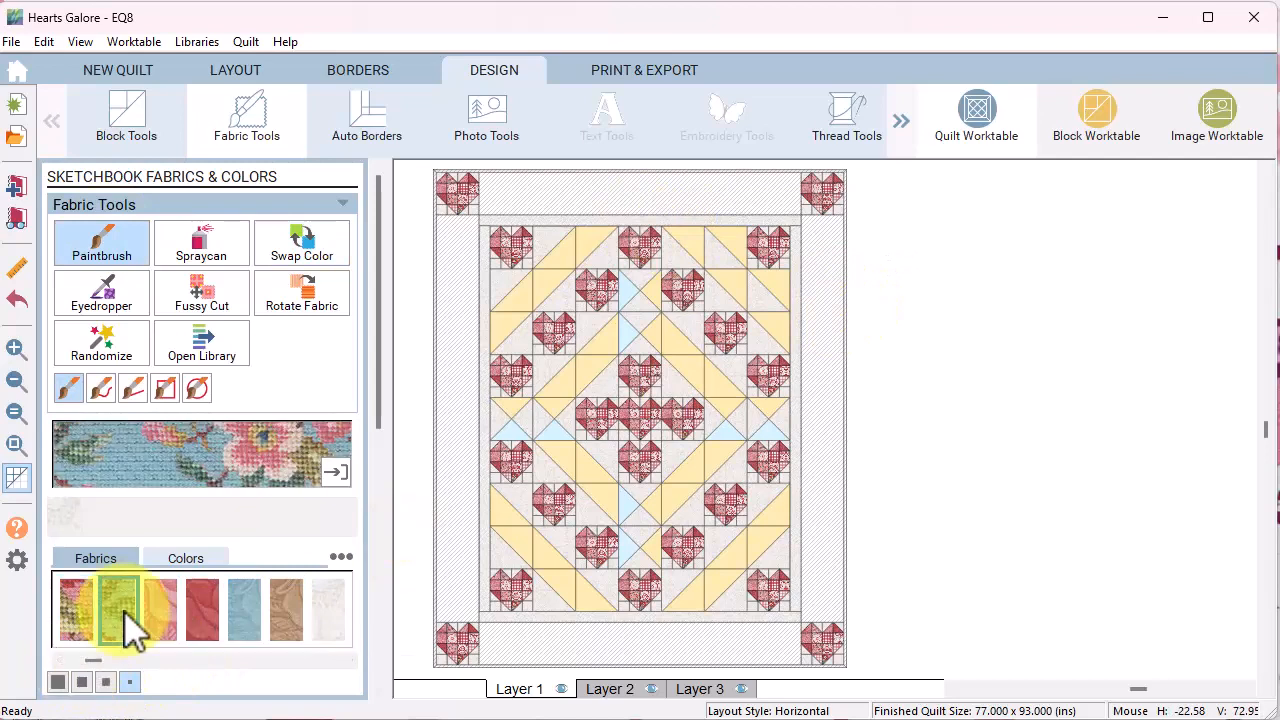
click(551, 440)
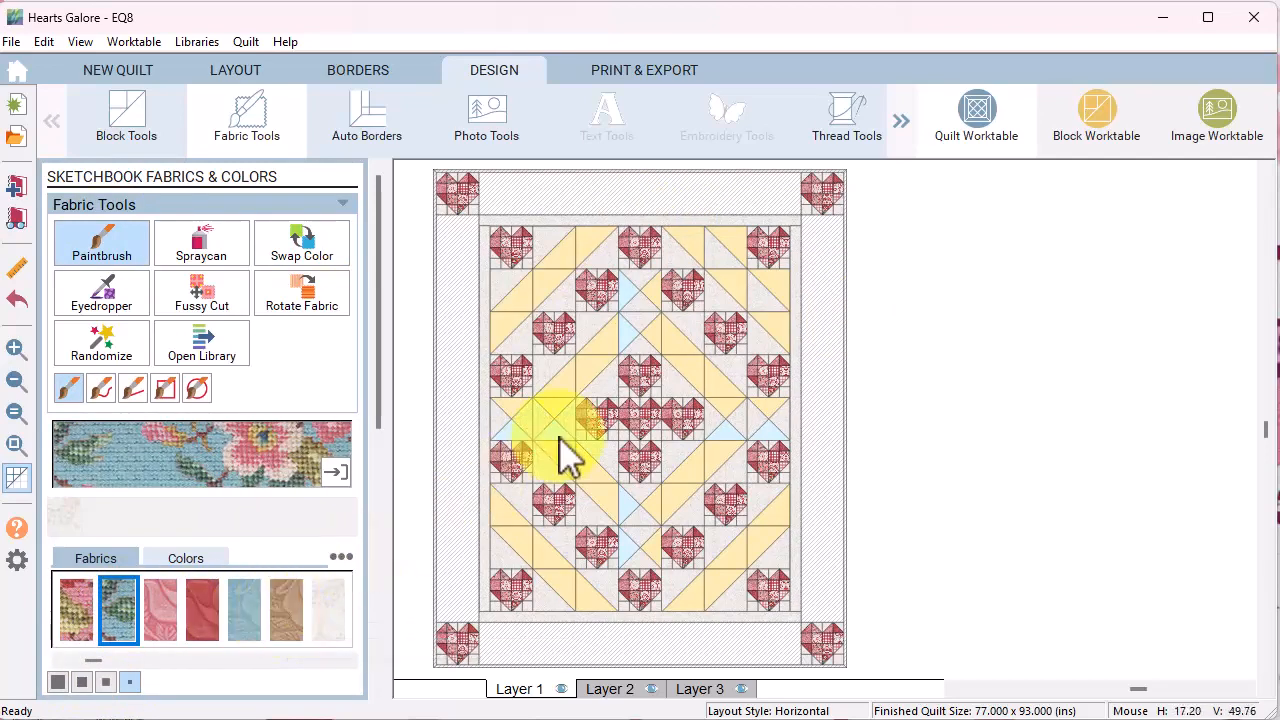
click(776, 336)
click(520, 294)
click(548, 557)
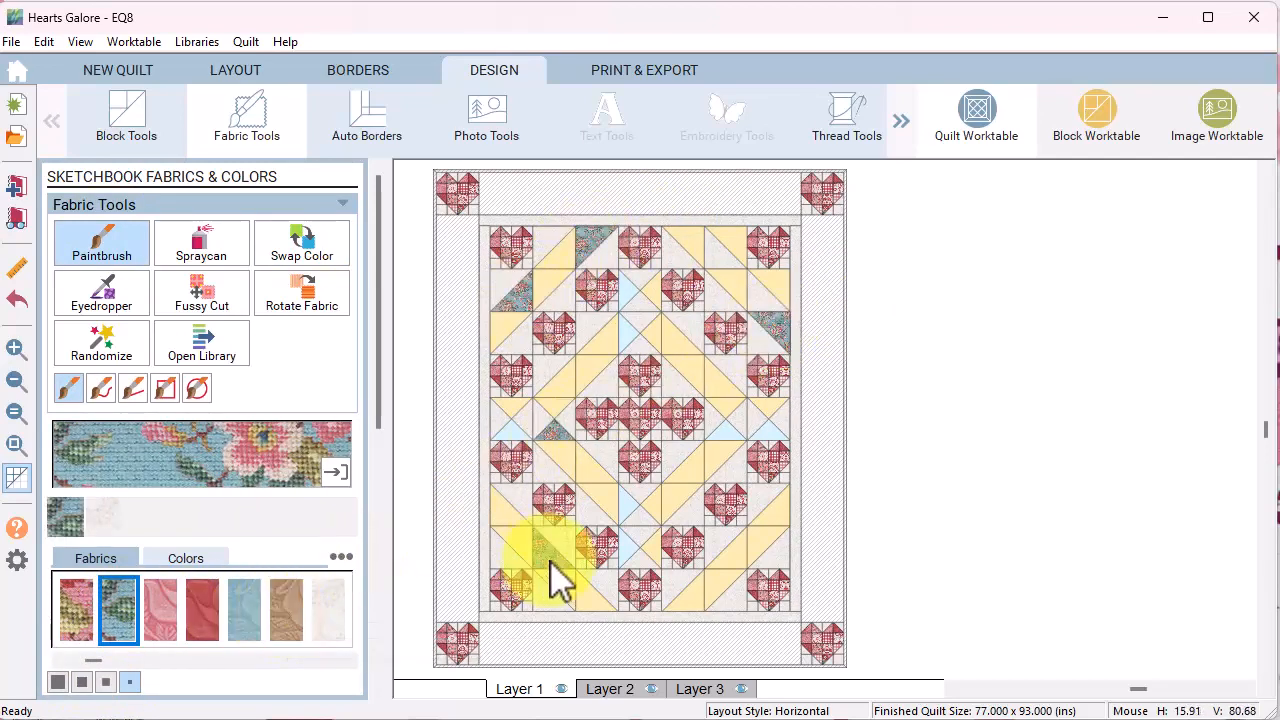
click(720, 581)
Step: Paint six more triangle patches, including those beside the upper center heart, with the solid blue tonal rose fabric
click(244, 610)
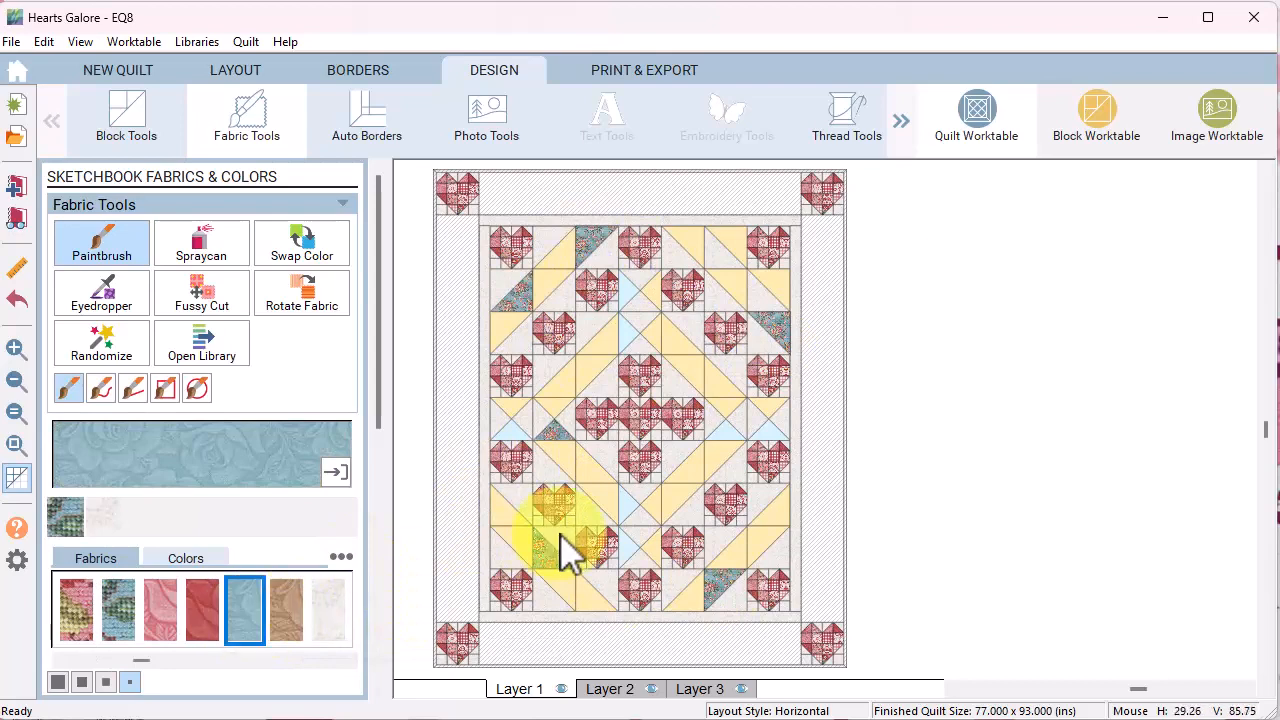
click(506, 518)
click(769, 415)
click(675, 373)
click(595, 385)
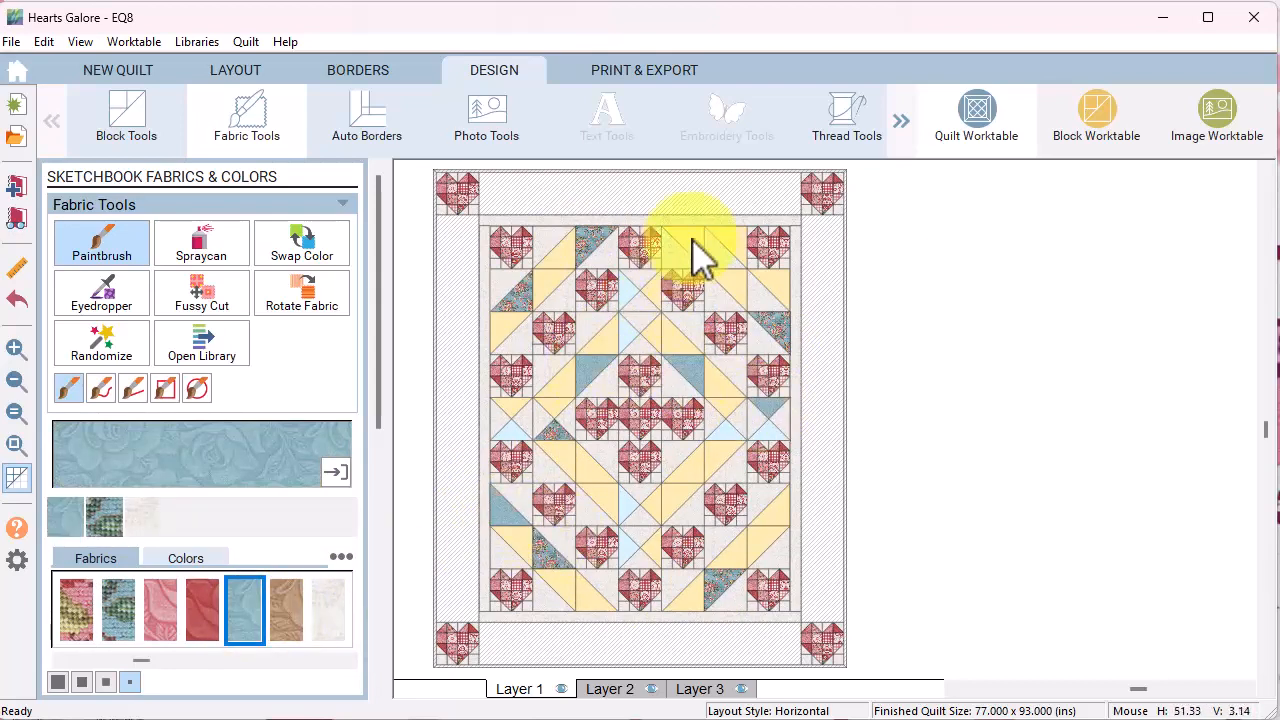
click(690, 250)
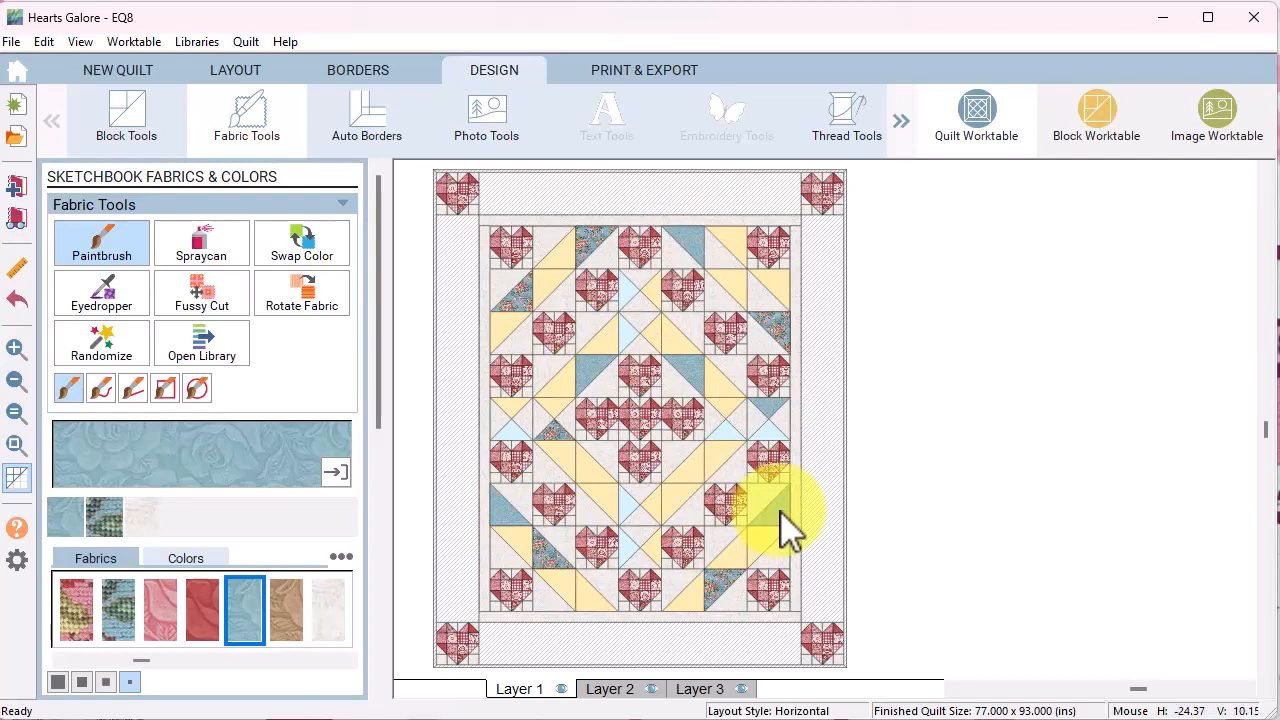
Step: Rotate the misaligned half-square triangles near the upper-right corner heart so they continue the diagonal band
click(152, 112)
click(290, 246)
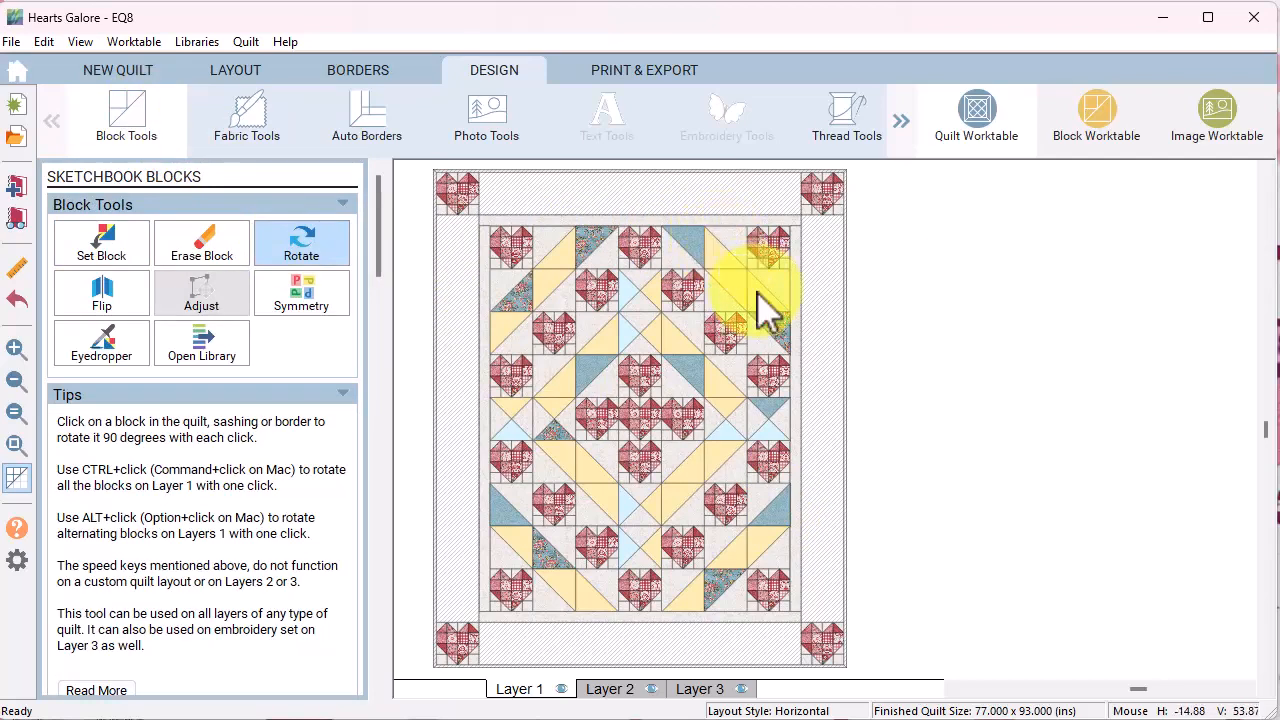
Step: Paint scattered yellow triangles in the diagonal bands with the tan tonal rose fabric
click(247, 112)
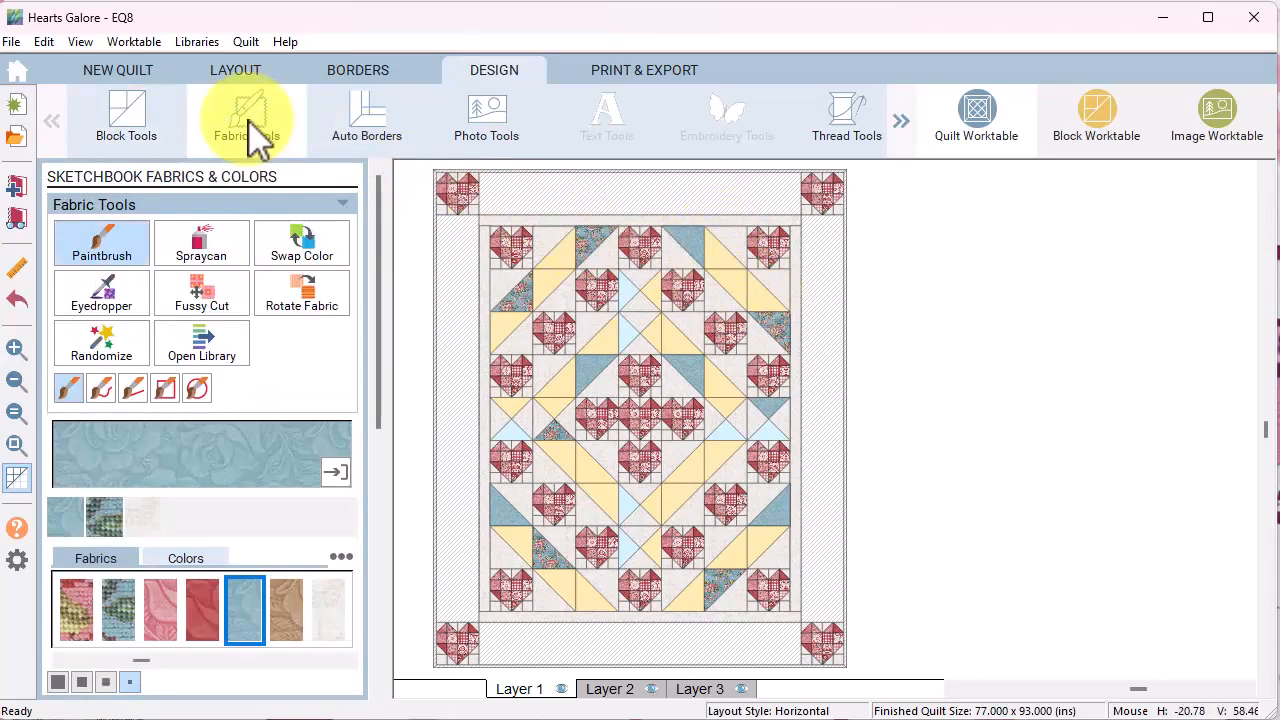
click(288, 611)
click(738, 572)
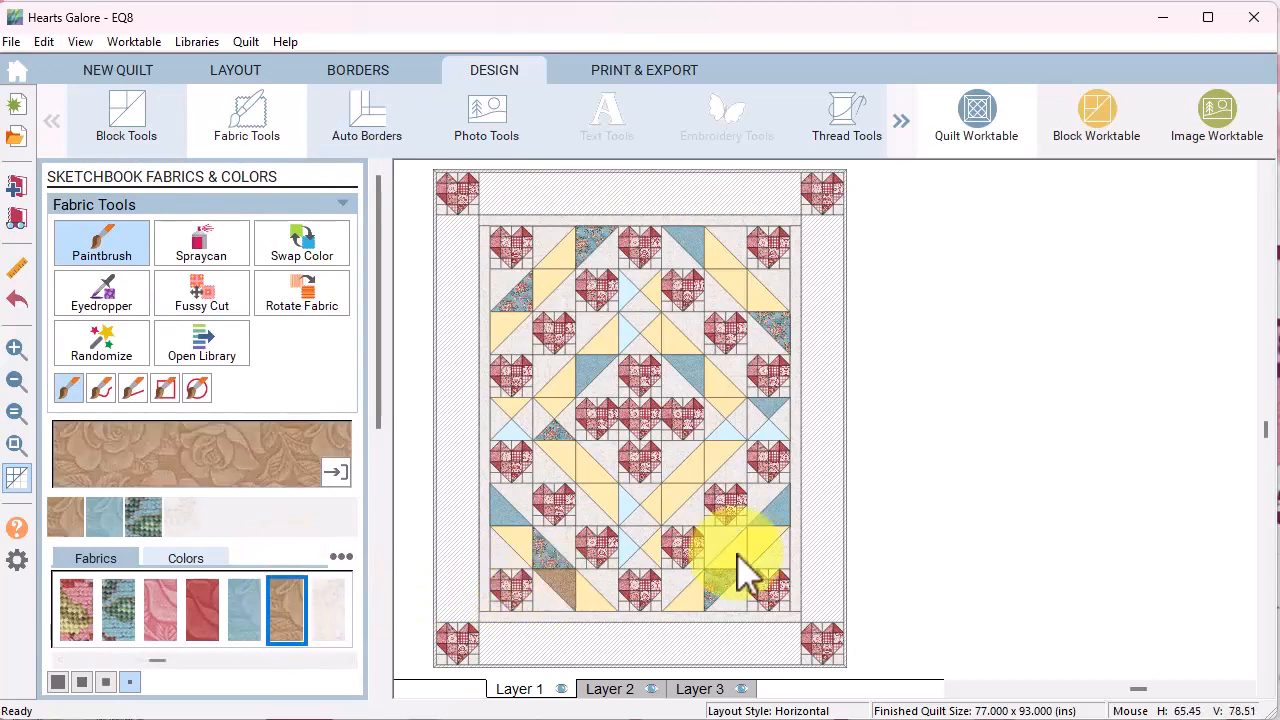
click(603, 497)
click(733, 283)
Step: Paint more band and Four X triangles with the blue-and-white, rose-on-cream and rose-on-blue floral prints
click(350, 660)
click(244, 609)
click(566, 262)
click(286, 609)
click(629, 334)
click(202, 610)
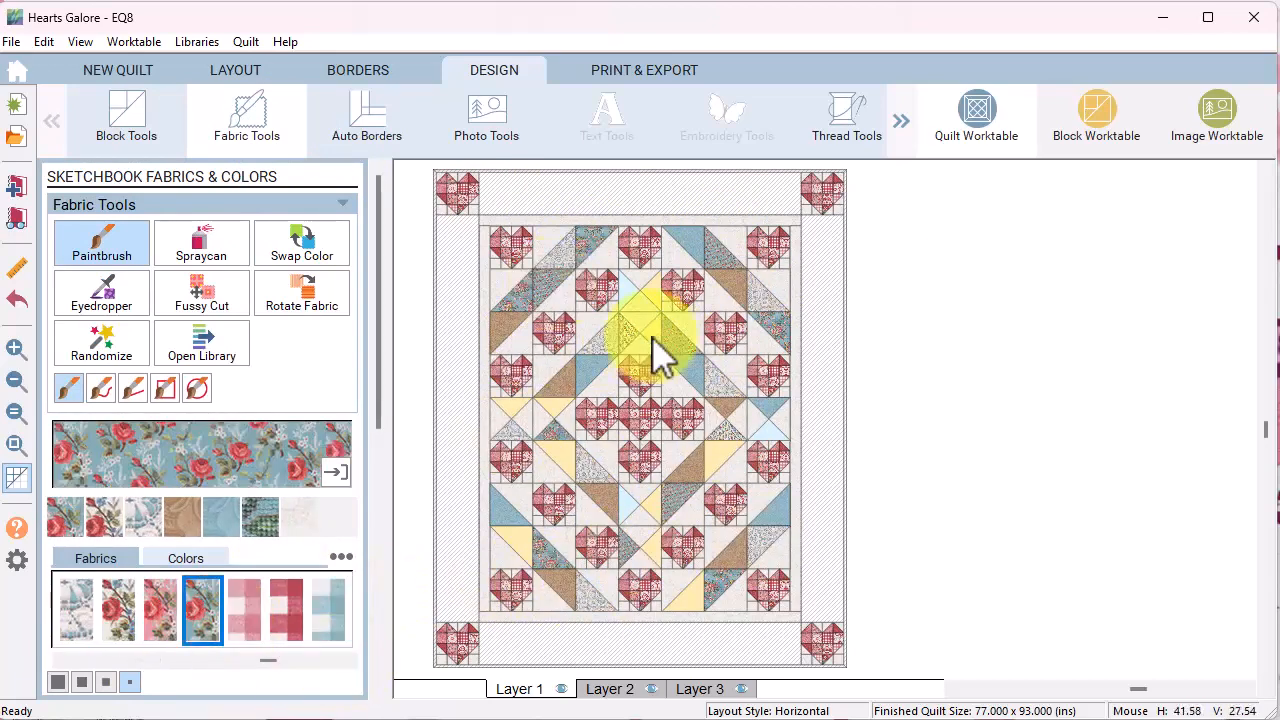
click(512, 407)
Step: Paint the remaining yellow and light blue triangles with the blue gingham and tan gingham fabrics
click(328, 609)
click(737, 443)
click(350, 660)
click(316, 601)
click(652, 297)
click(288, 609)
Step: Fill all four sides of the wide border with the scalloped red-and-white lace fabric
click(202, 609)
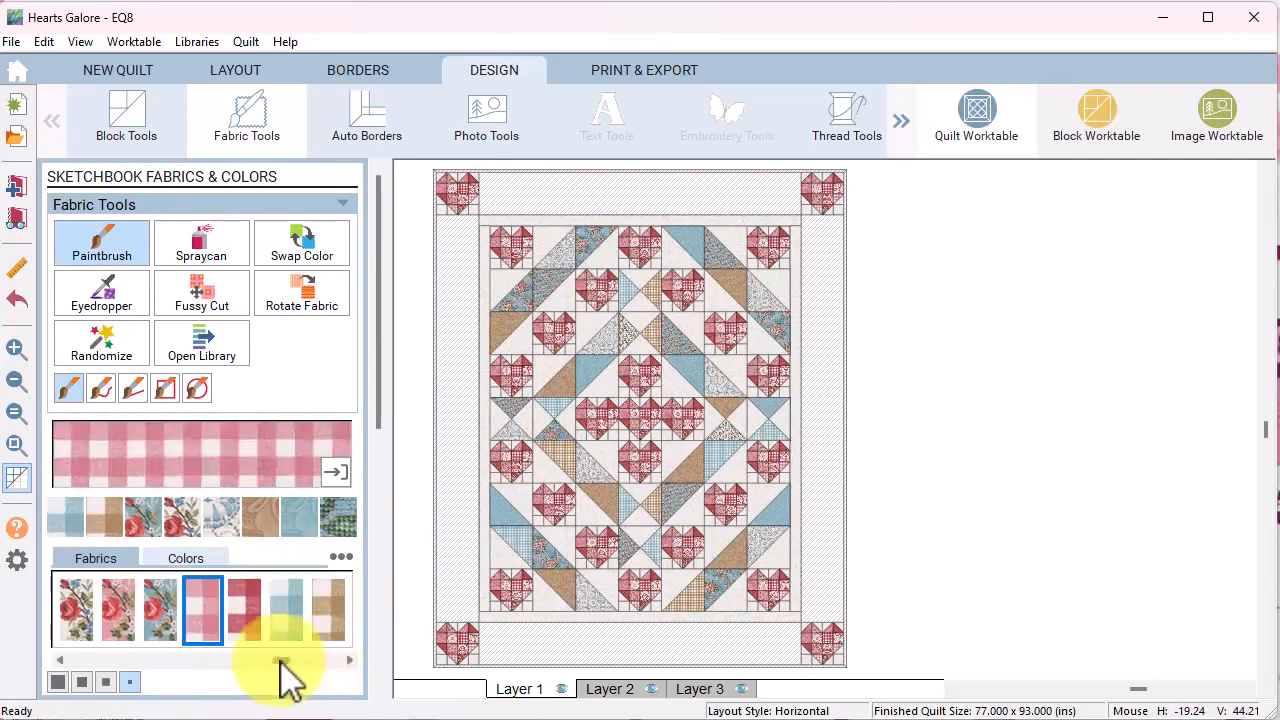
drag(281, 661, 205, 661)
click(163, 613)
ctrl+click(633, 197)
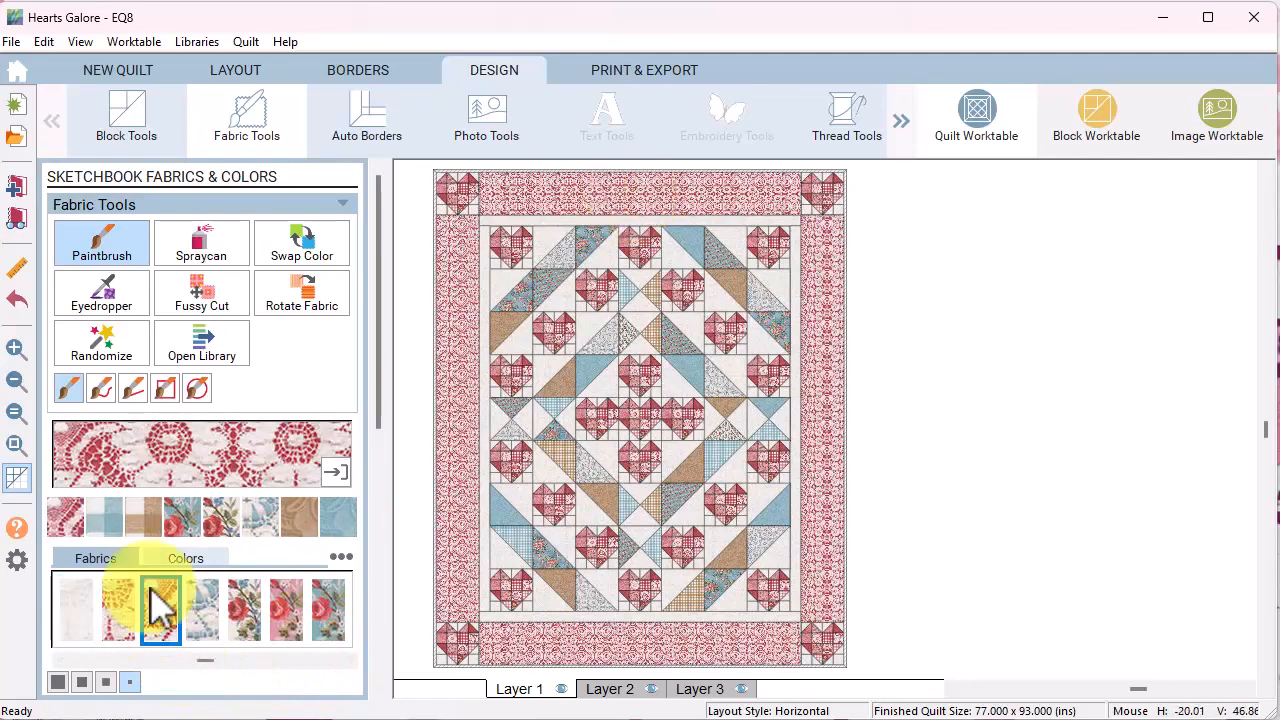
click(134, 600)
ctrl+click(603, 192)
Step: Fill all sides of the narrow outermost border with the solid red tonal rose fabric, and hide the patch outlines
drag(203, 660, 125, 658)
click(118, 609)
ctrl+click(845, 391)
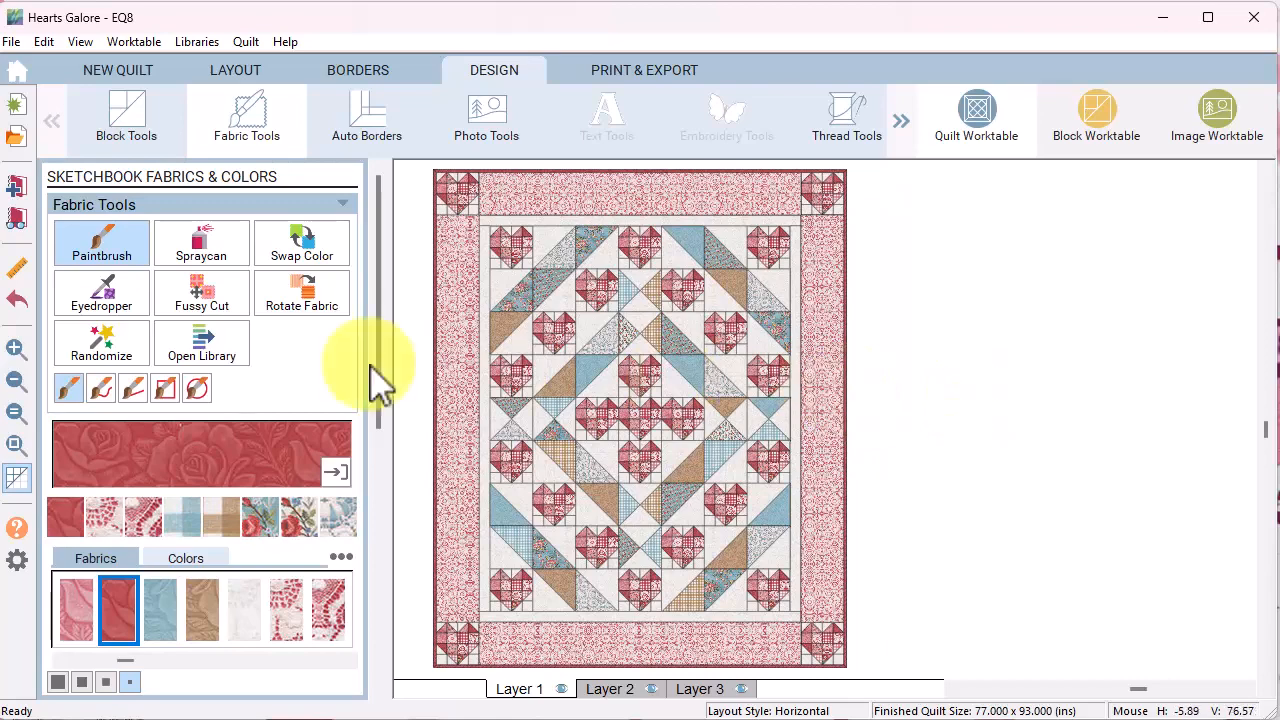
click(17, 479)
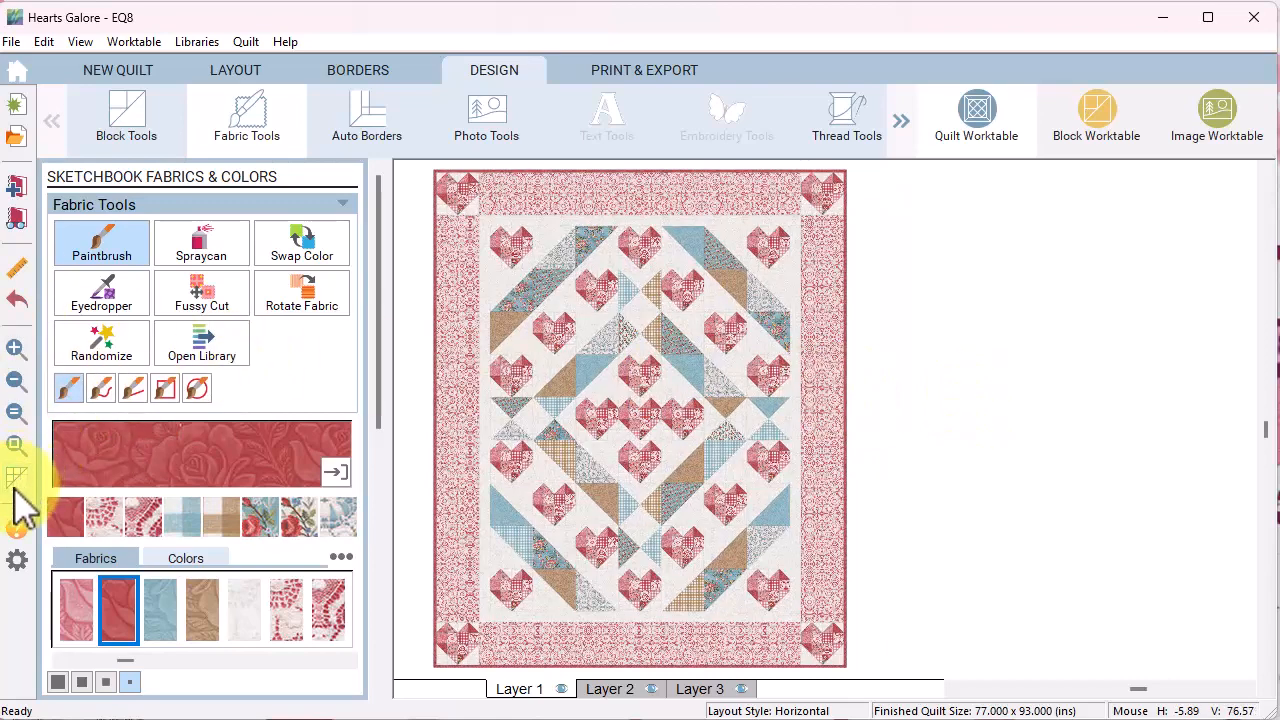
Step: Rotate the border fabric in 90-degree increments with the Simple option, and flip selected heart blocks to vary them
click(315, 298)
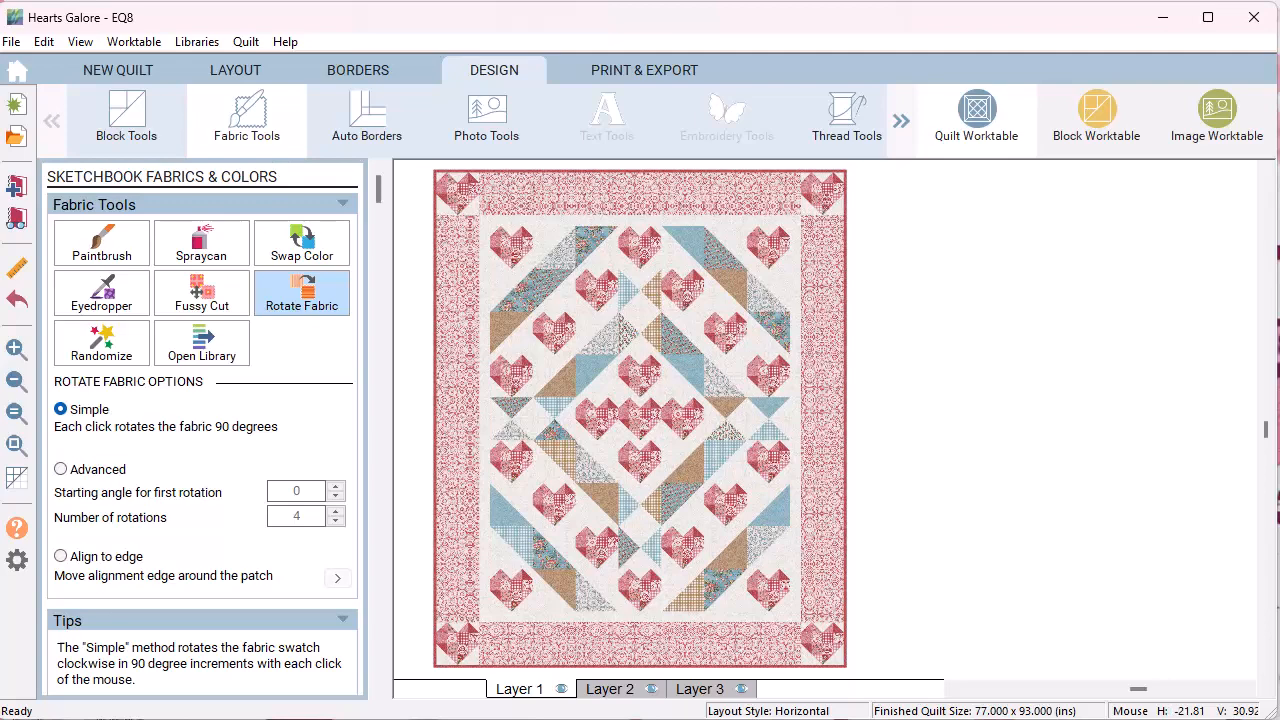
click(130, 112)
click(100, 300)
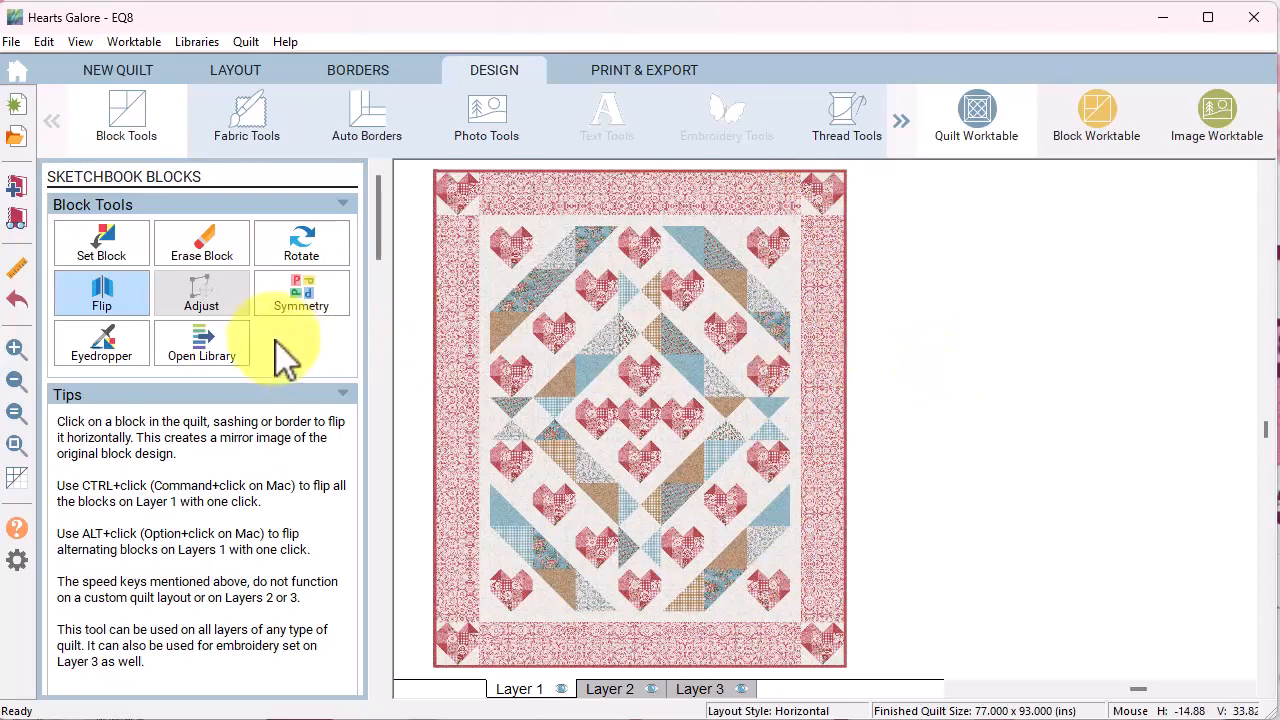
Step: Add the finished quilt to the project sketchbook
click(19, 191)
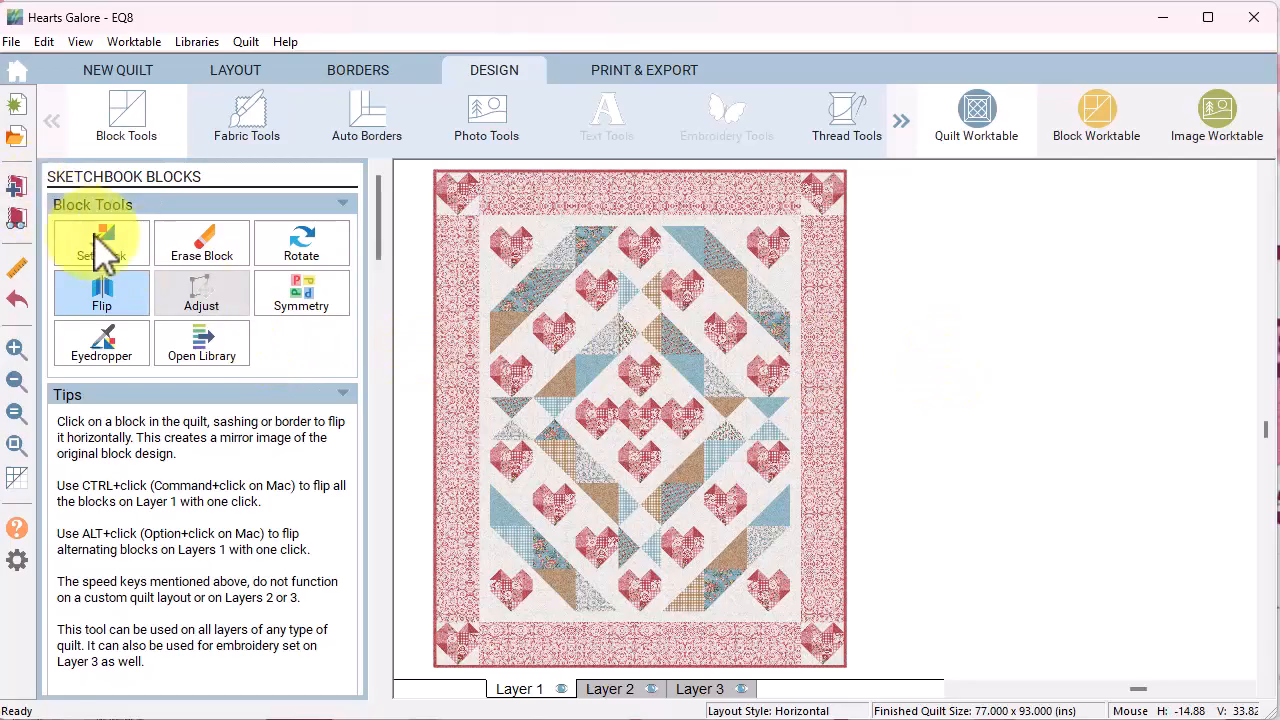